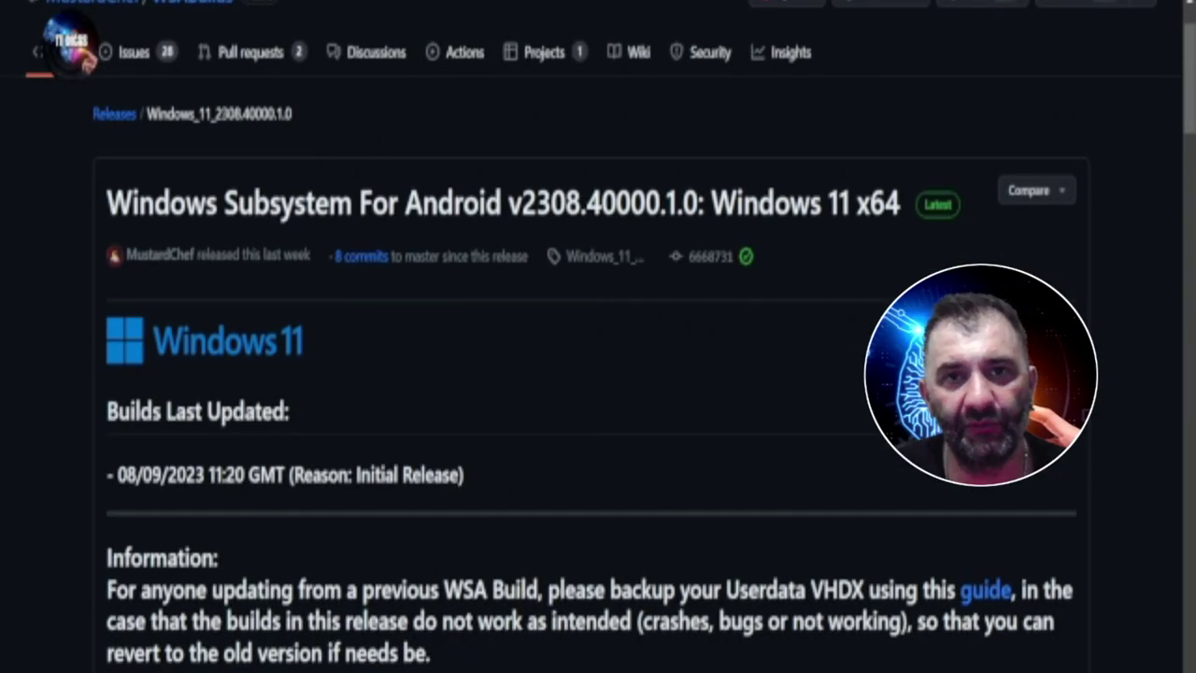
Step: Read the installation notes on the WSABuilds release page for the Windows 11 x64 build
scroll(598, 374, up, 1)
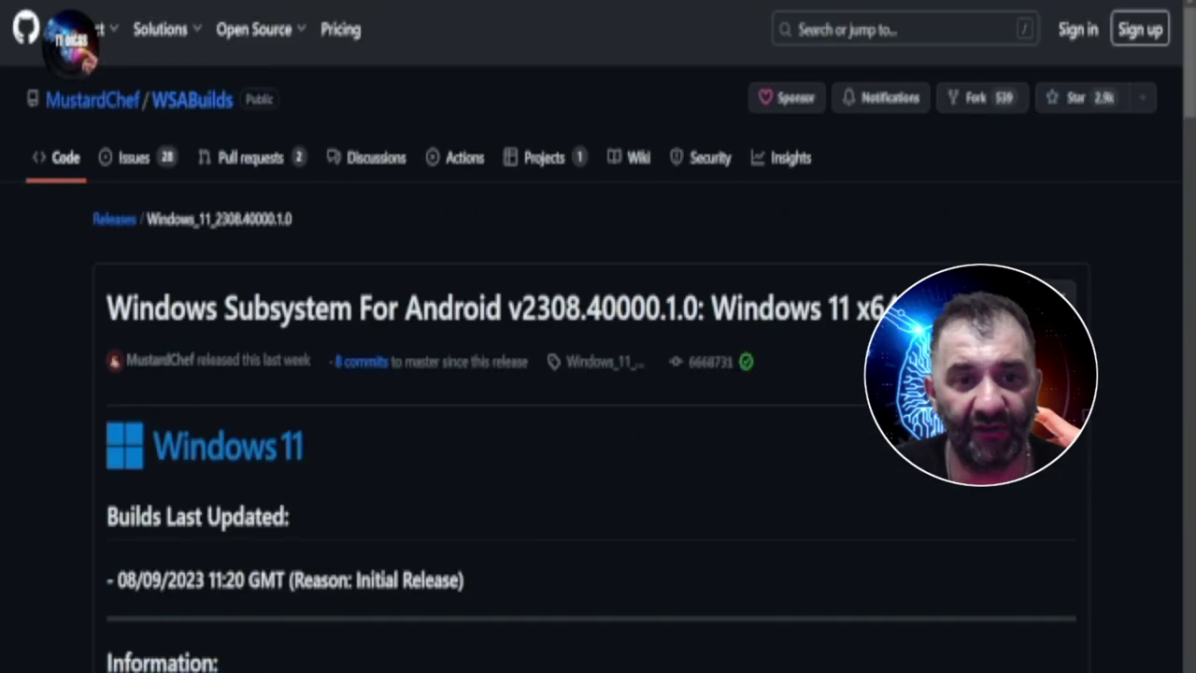
scroll(598, 374, down, 15)
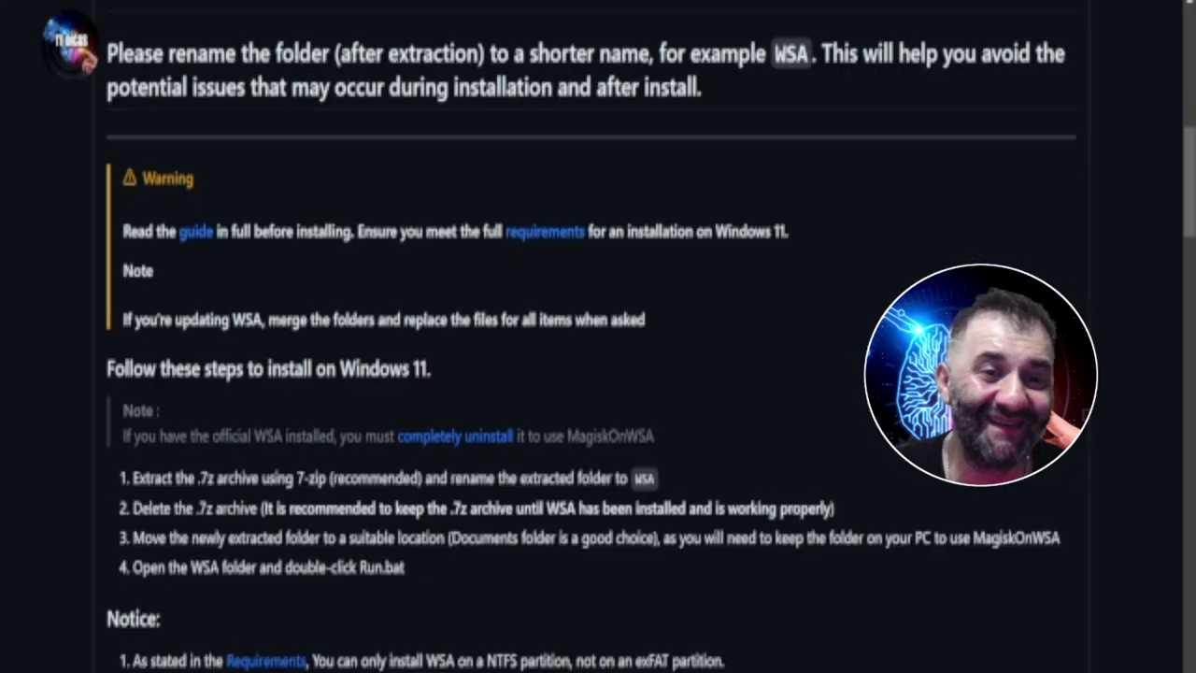
scroll(598, 374, down, 15)
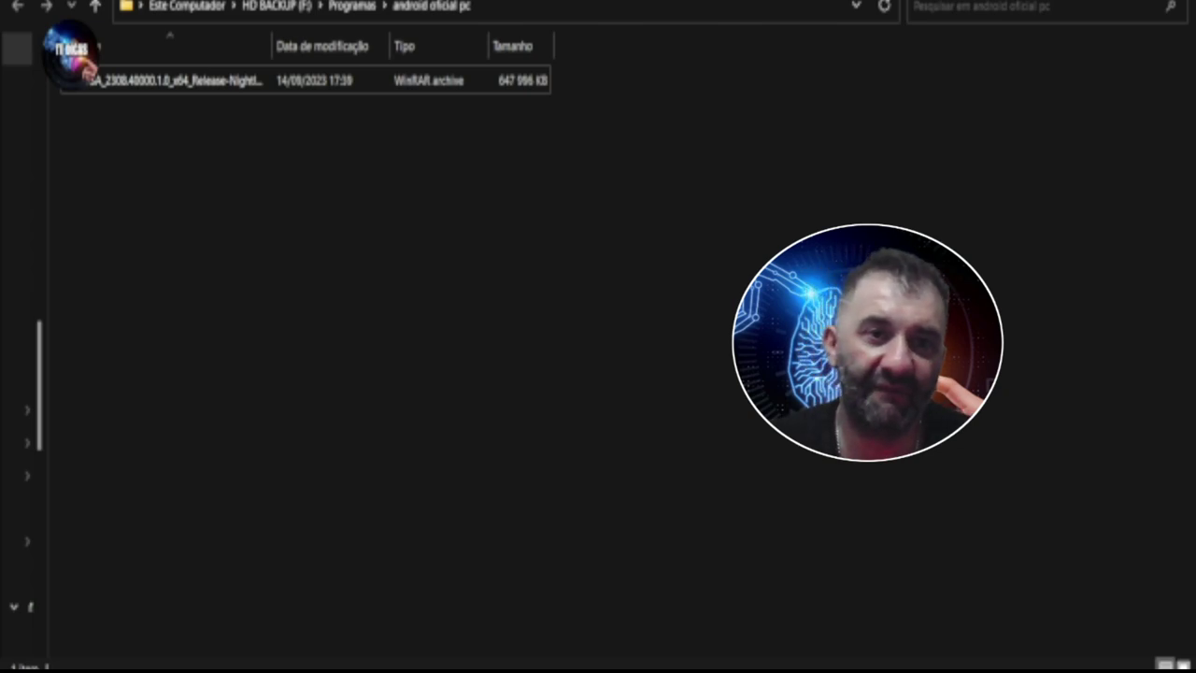
Step: Extract the downloaded WSA_2308.40000.1.0_x64 archive with WinRAR to the proposed destination folder
right_click(224, 80)
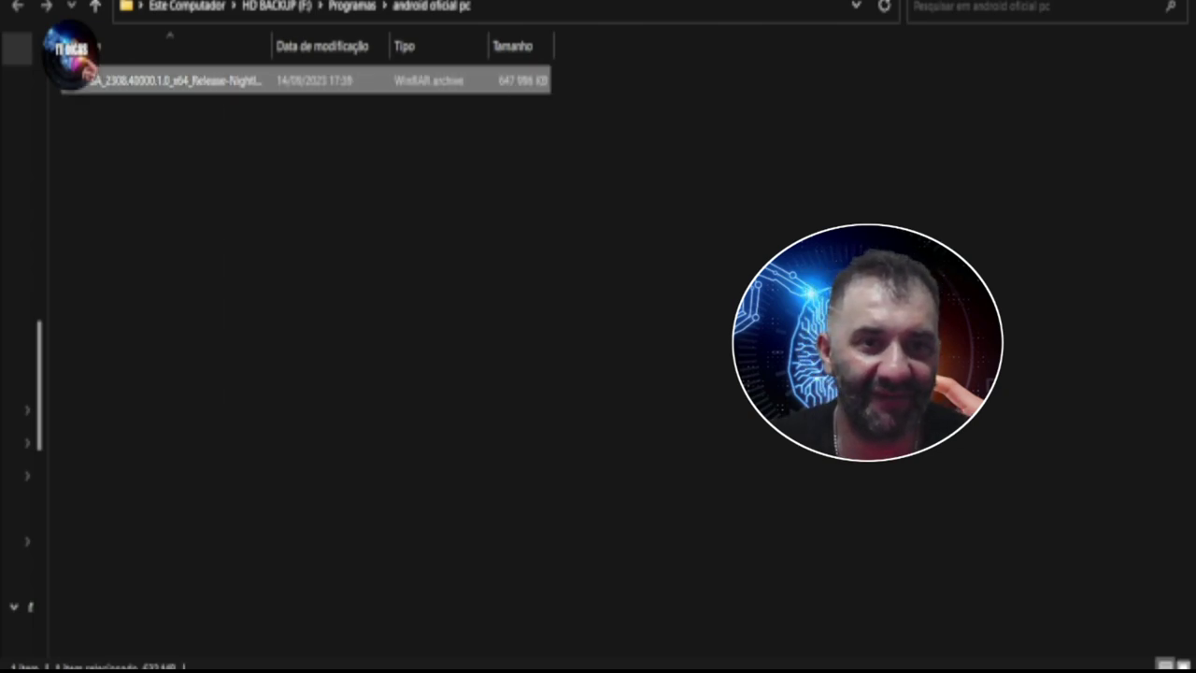
mouse_move(280, 359)
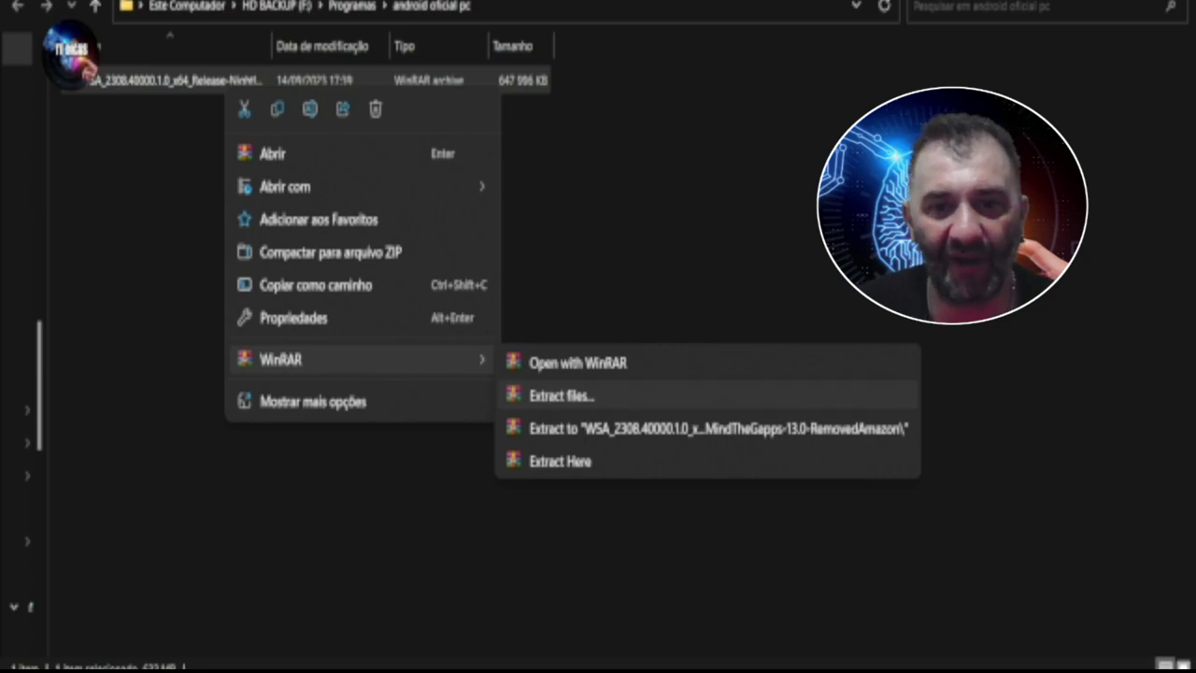
click(561, 396)
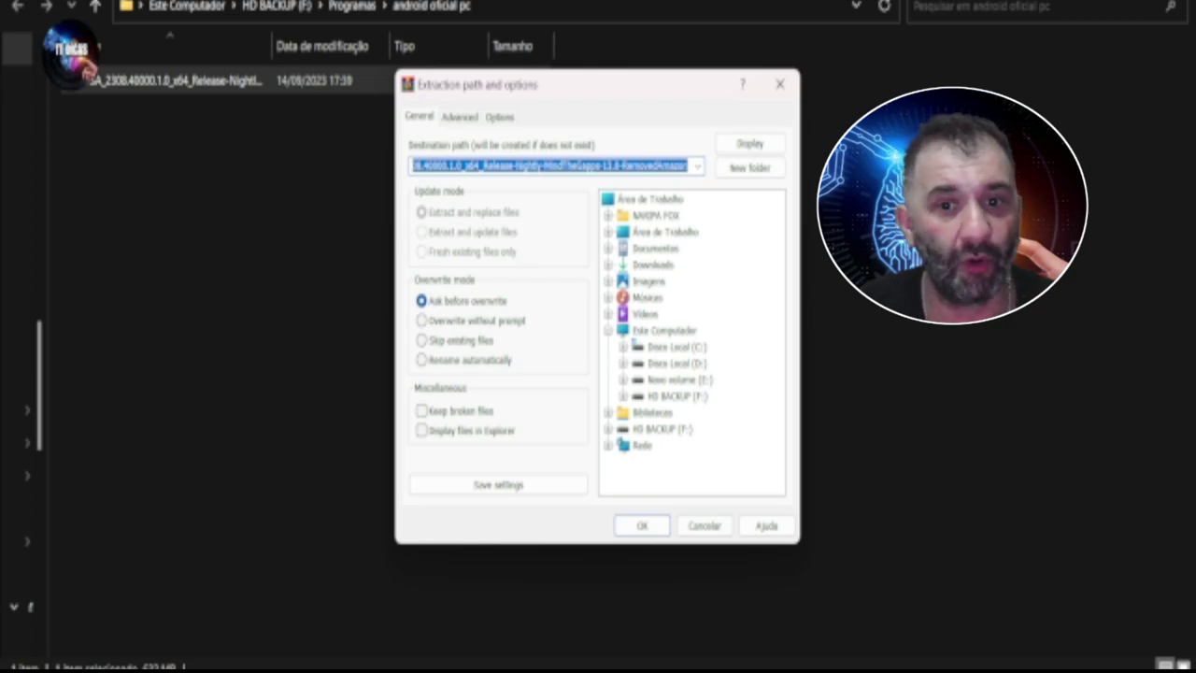
key(Return)
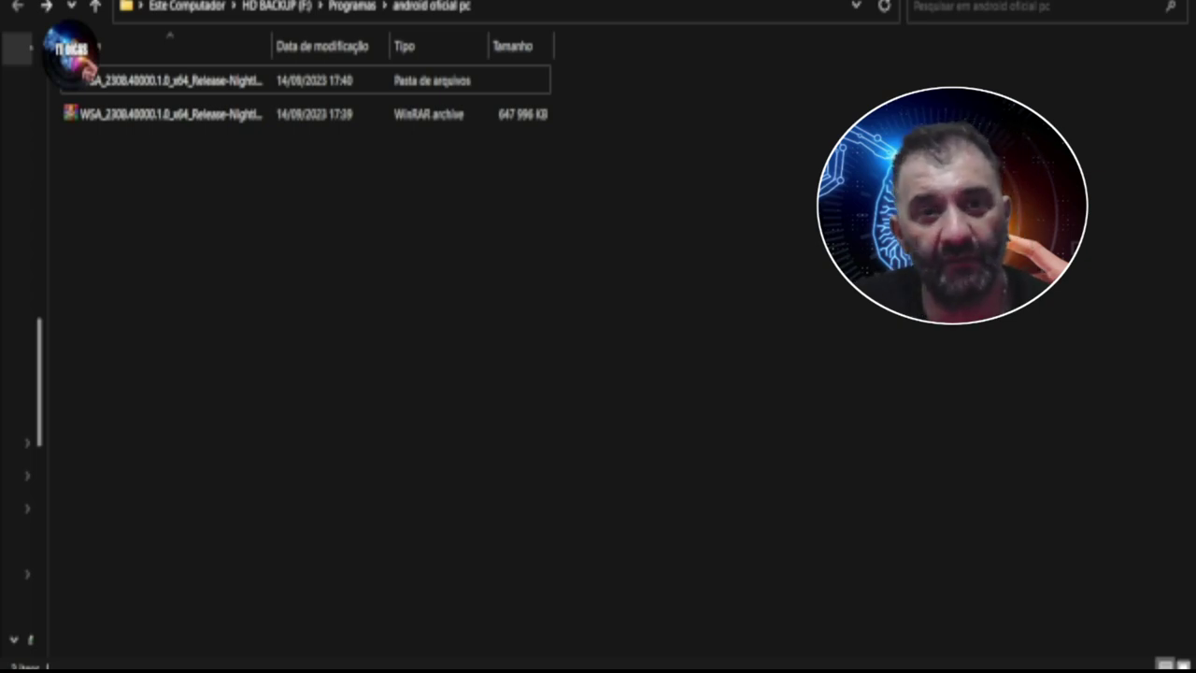
Step: Move the extracted WSA folder into Arquivos de Programas on Disco Local (C:)
right_click(183, 81)
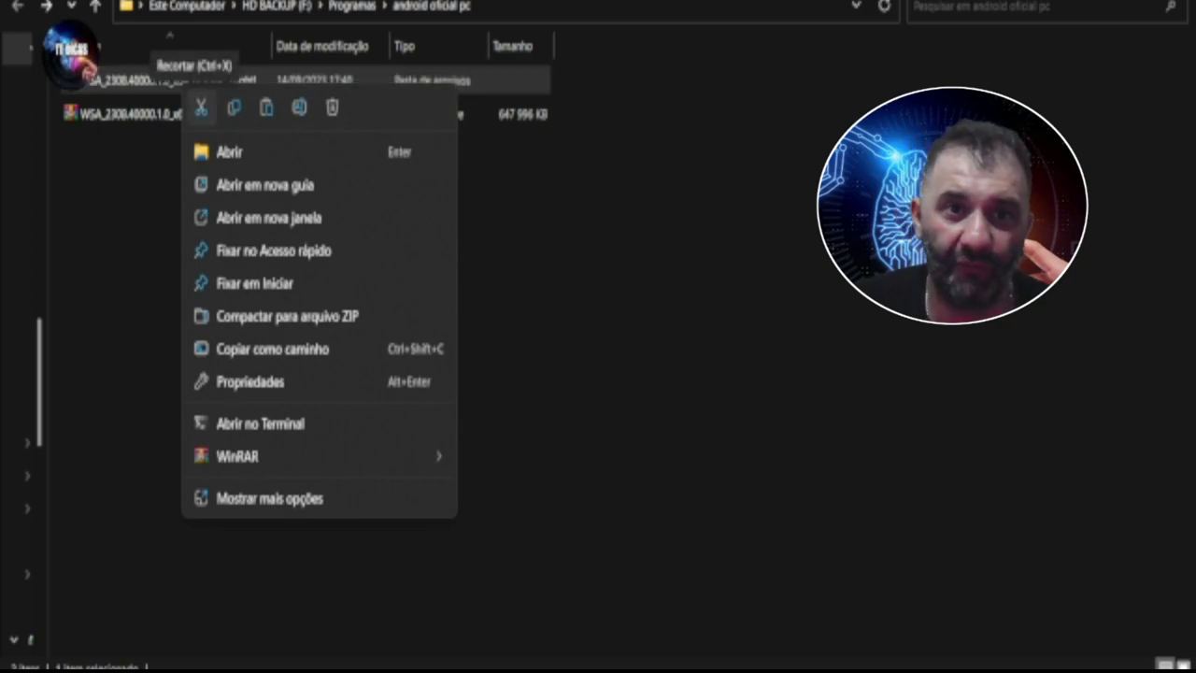
click(200, 108)
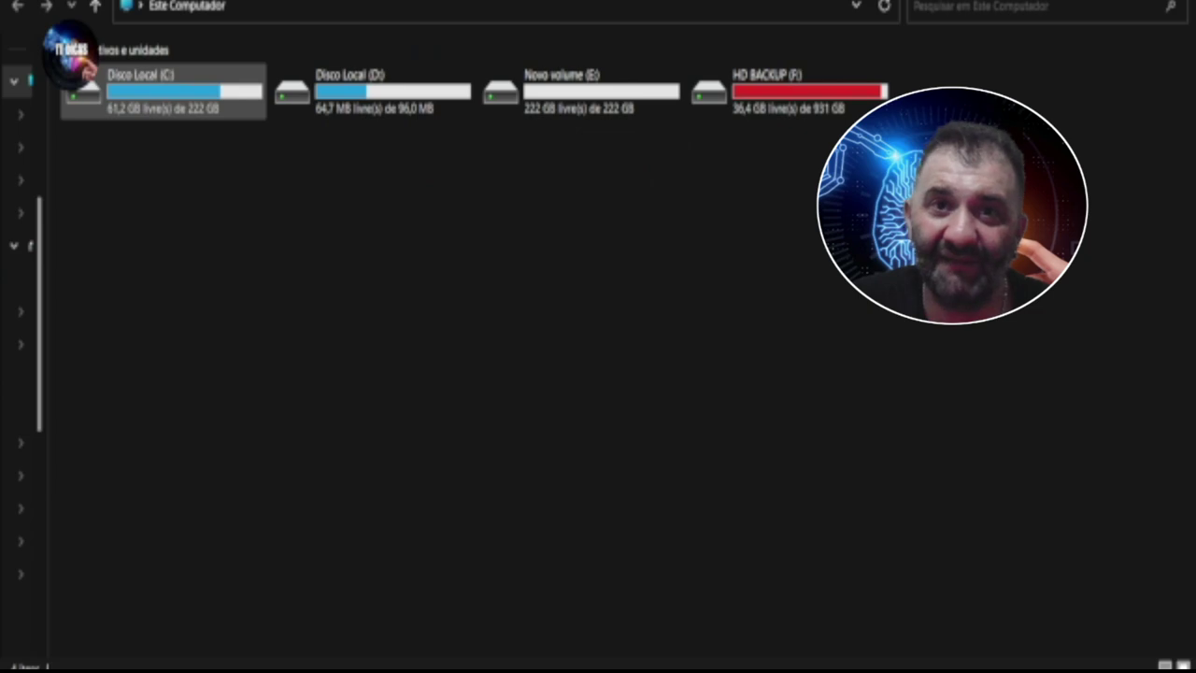
double_click(89, 84)
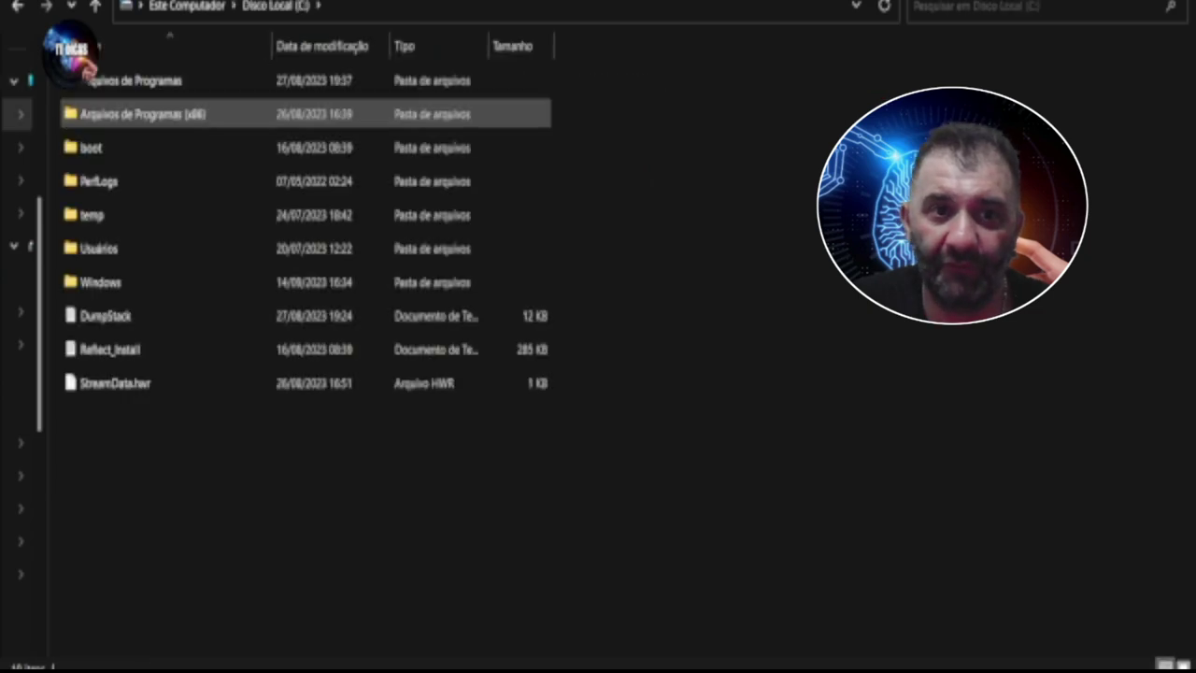
double_click(113, 81)
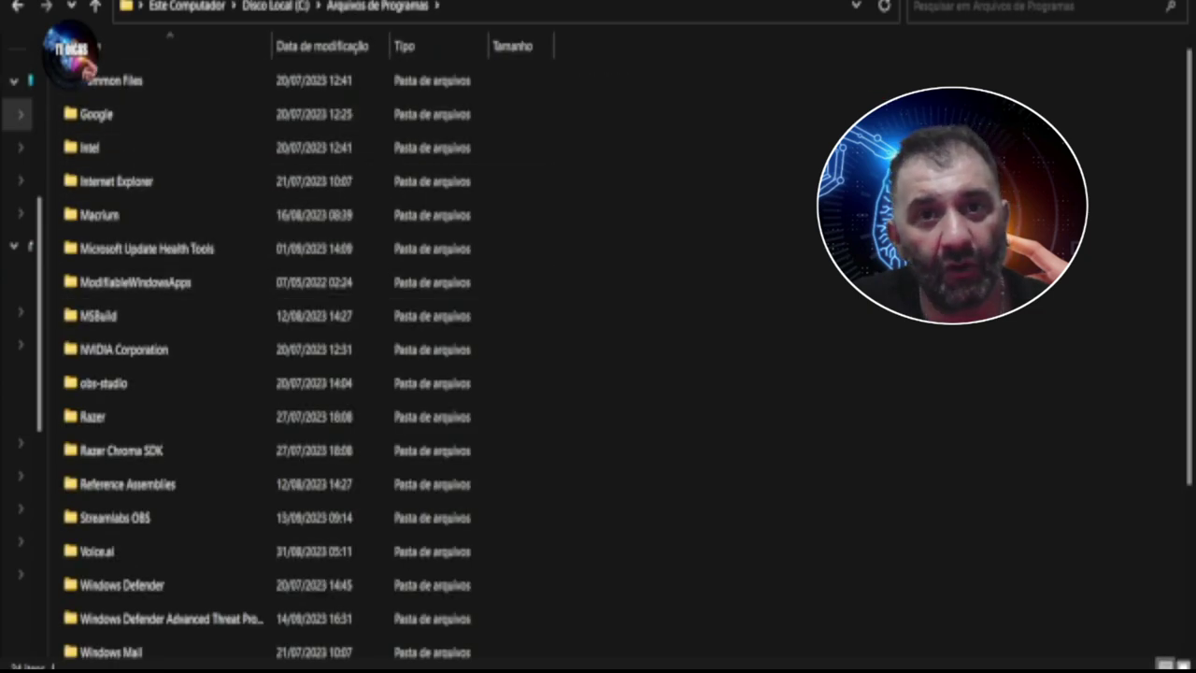
right_click(613, 174)
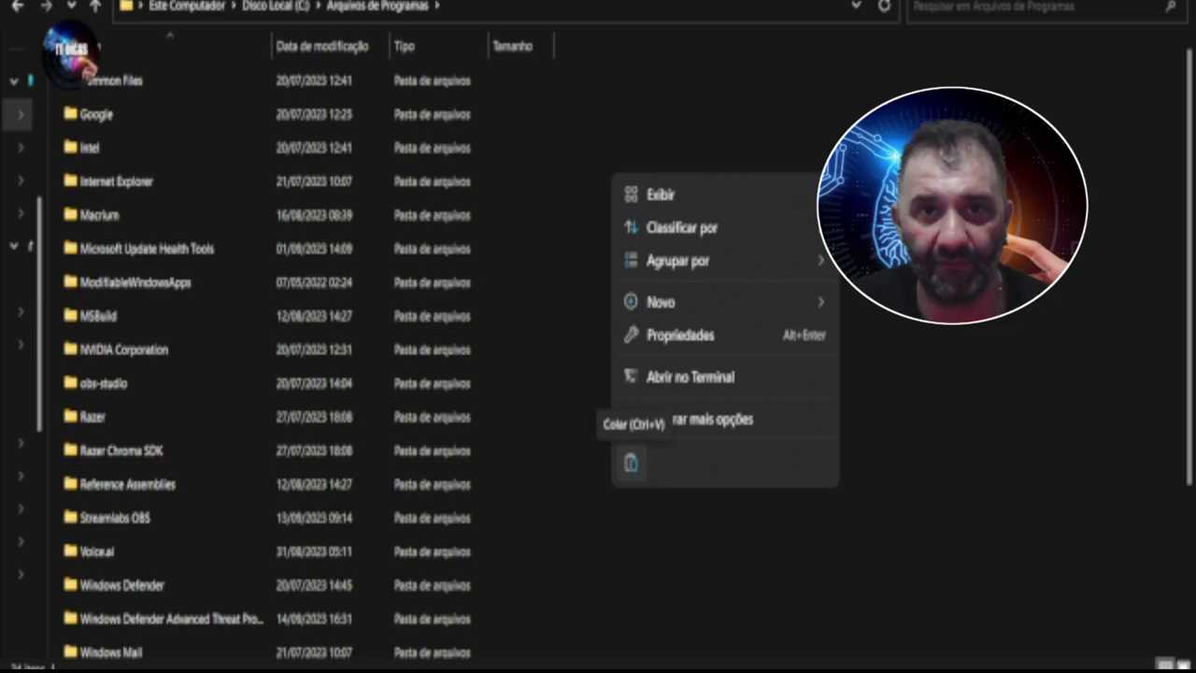
click(631, 461)
key(Return)
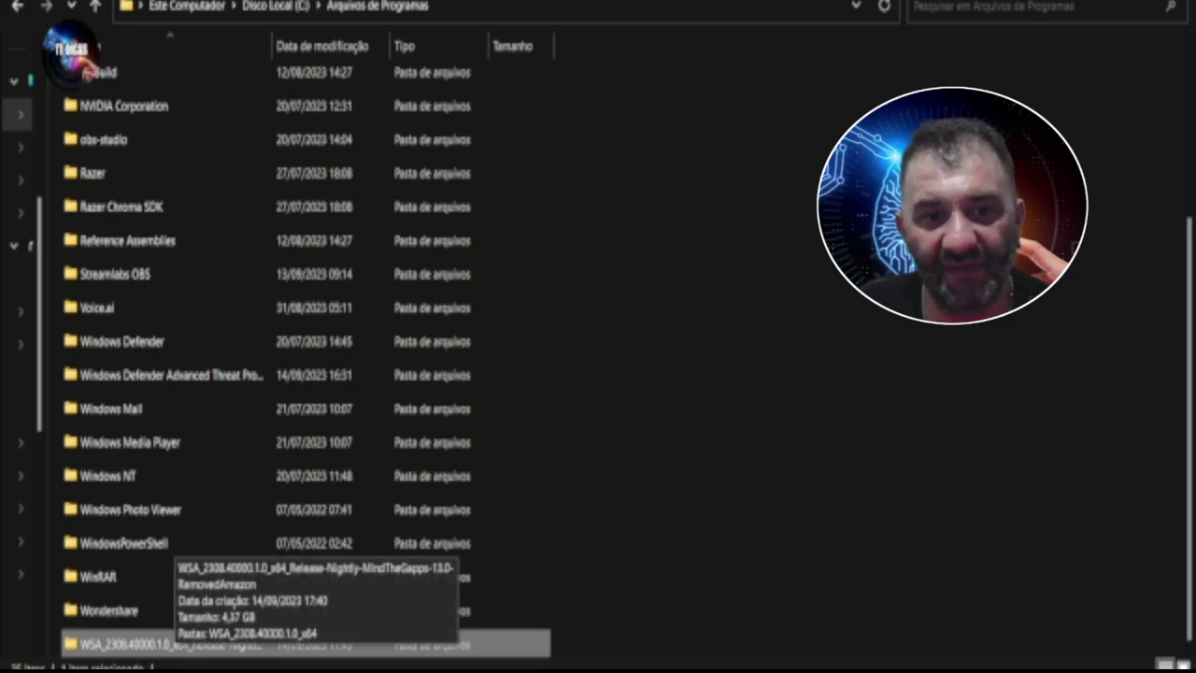
Step: Open the moved WSA folder down to its WSA_2308.40000.1.0_x64 subfolder and run the Run batch file
double_click(168, 644)
double_click(108, 68)
scroll(234, 309, down, 10)
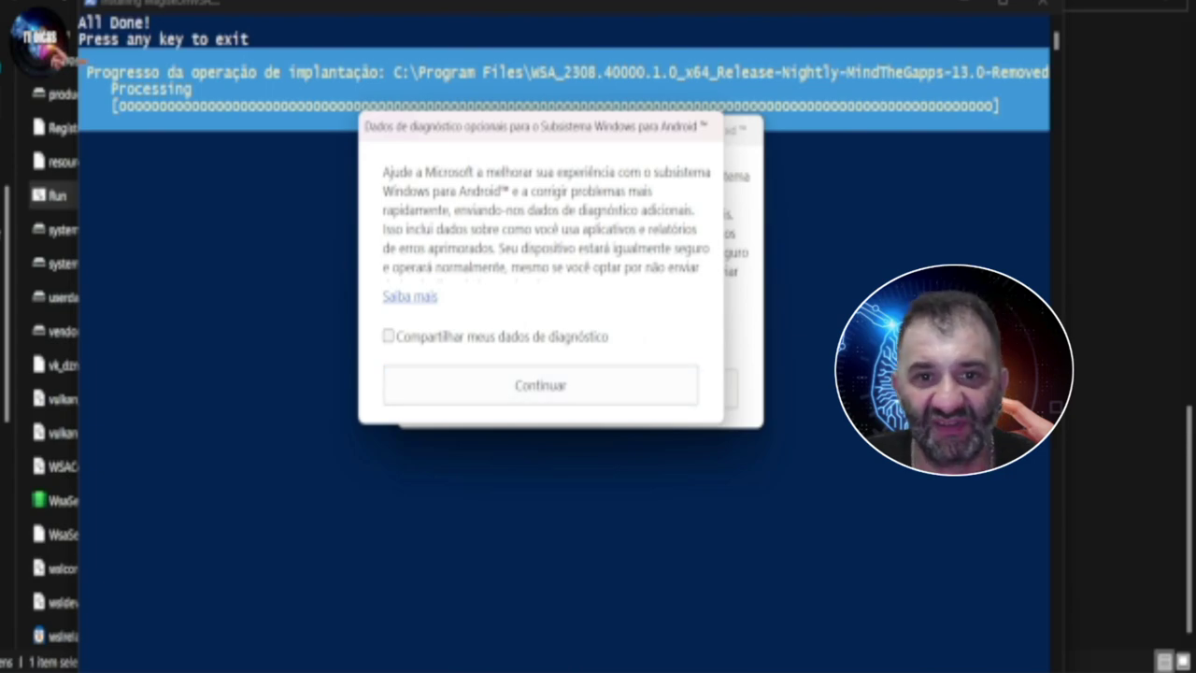
Step: Continue without sharing optional diagnostic data, close the extra subsystem startup window and exit the installer script
key(Return)
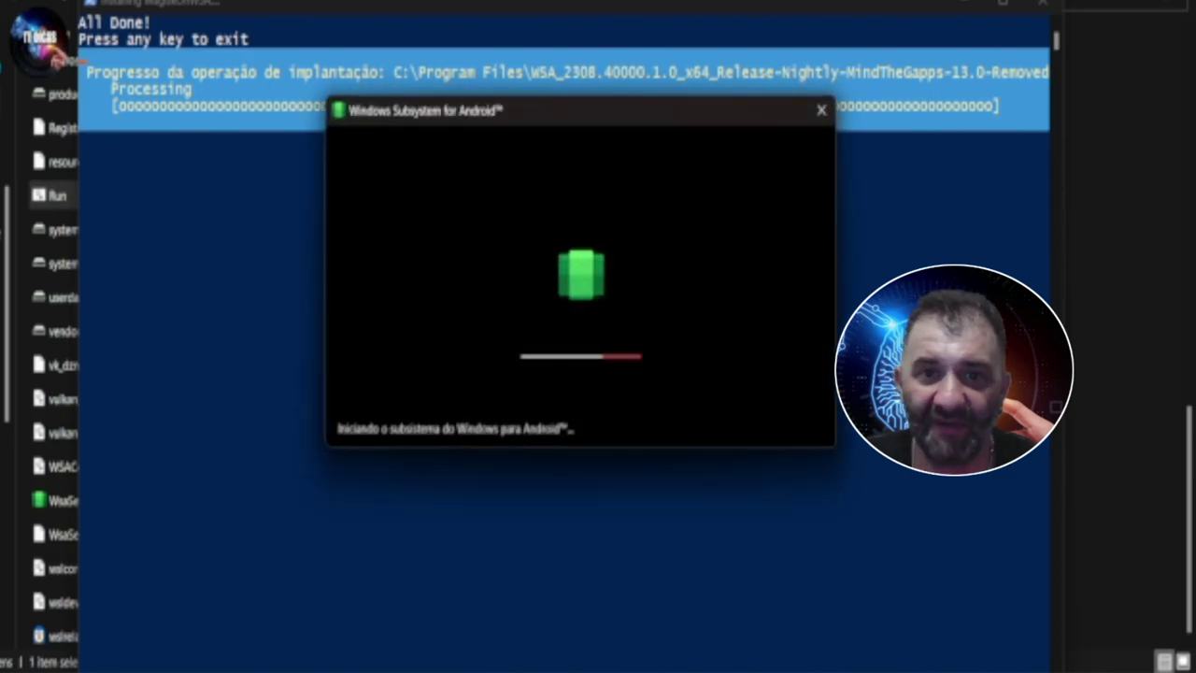
drag(507, 123, 757, 205)
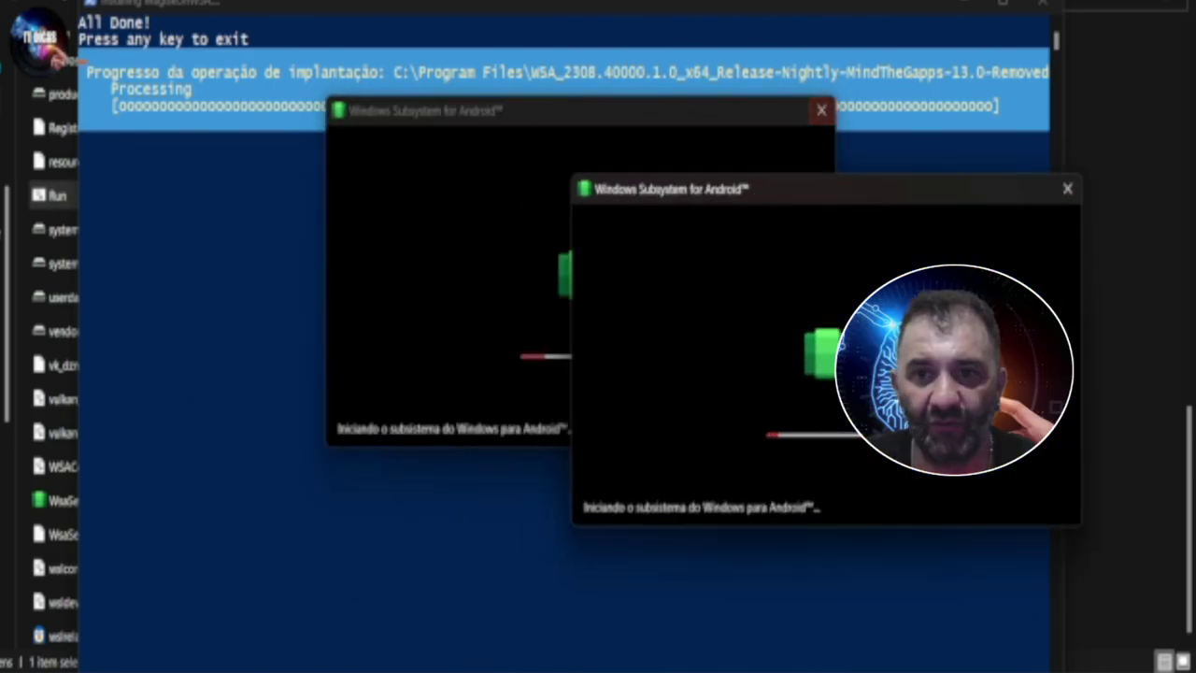
click(821, 110)
drag(854, 184, 592, 134)
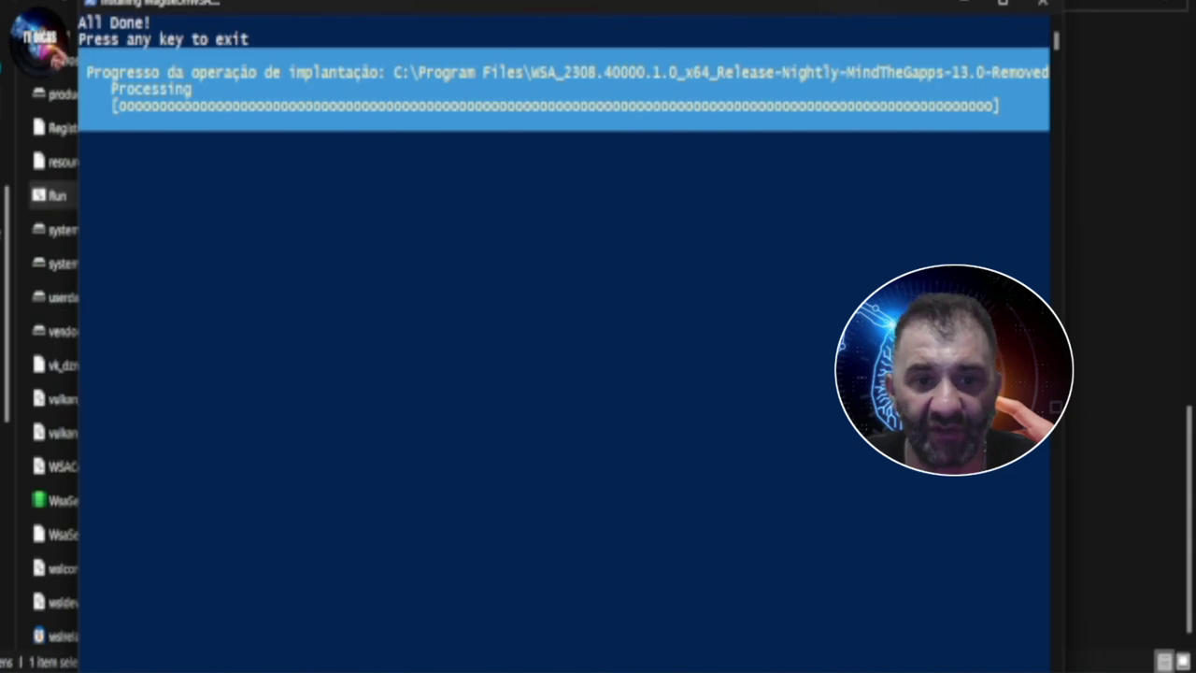
key(Return)
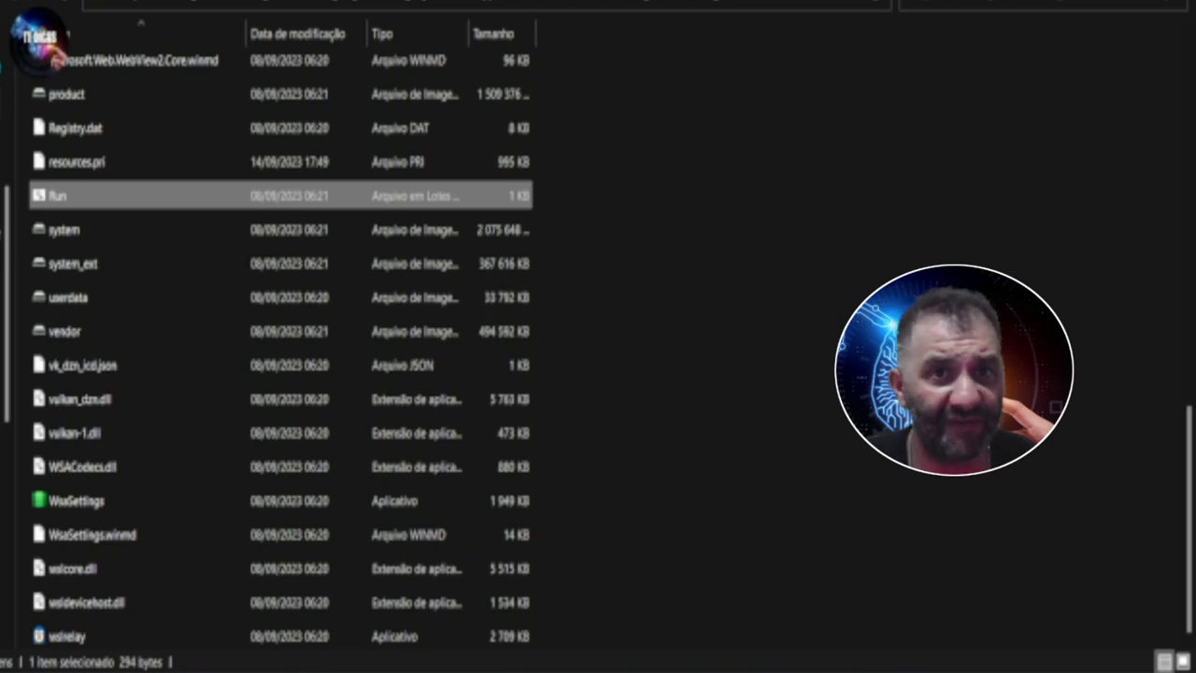
Step: Launch the newly installed Play Store and decline the one-month Google Play Pass trial
key(ctrl+space)
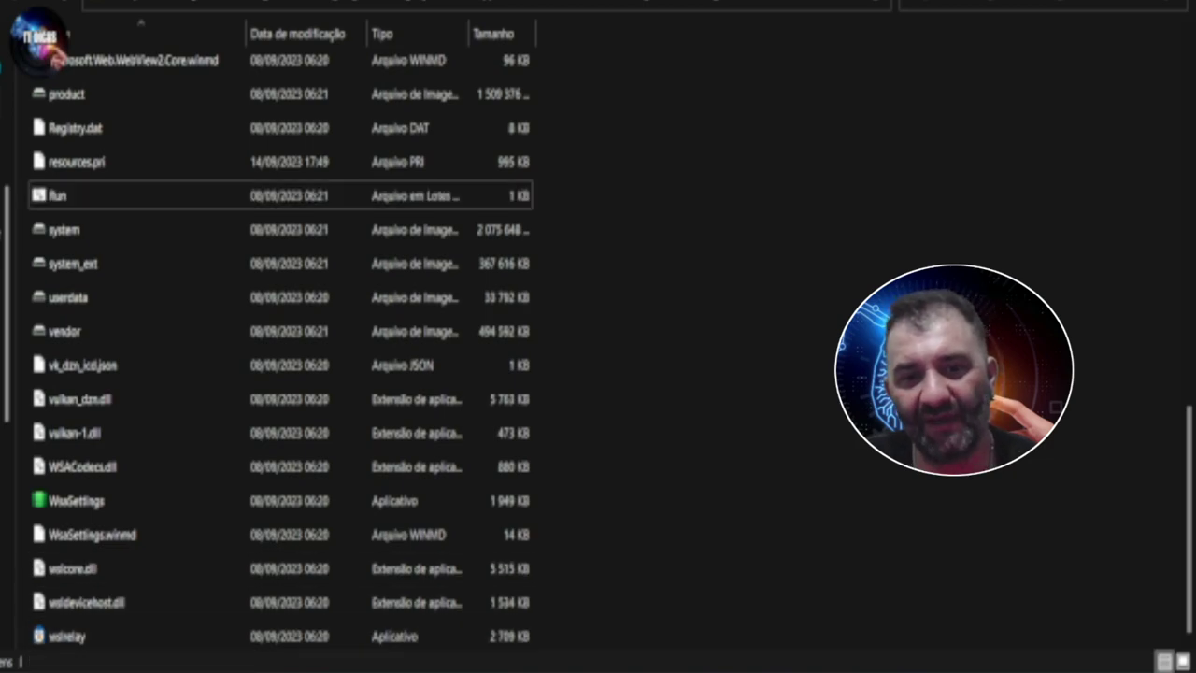
key(super)
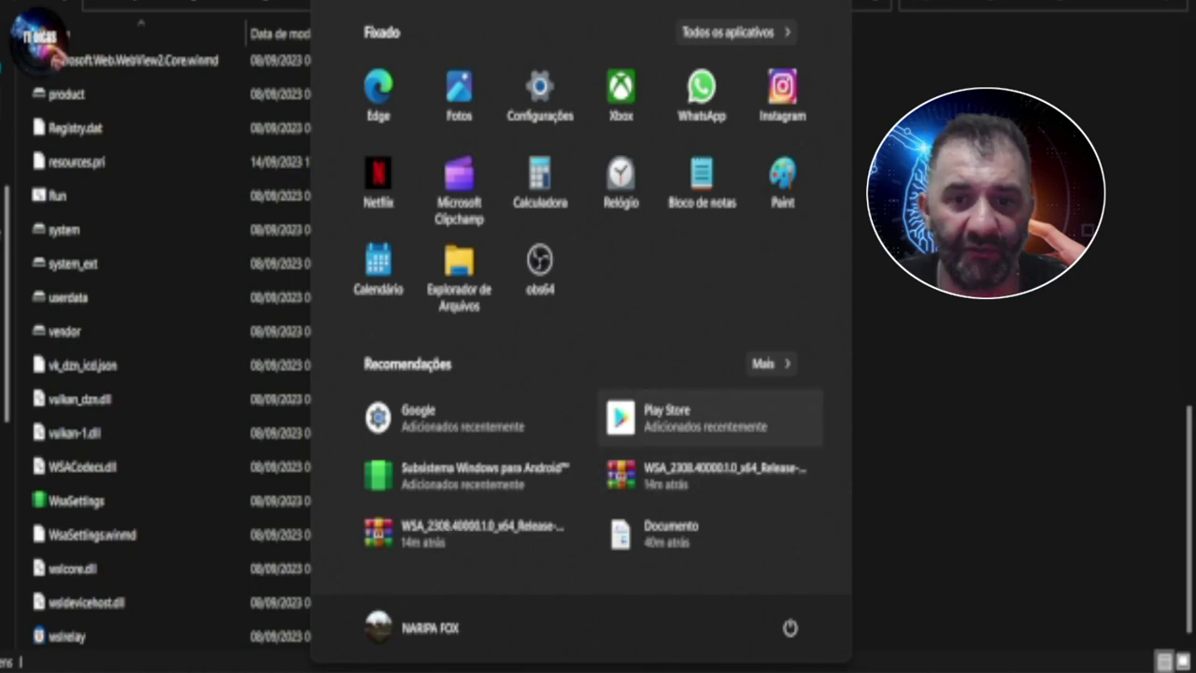
click(667, 418)
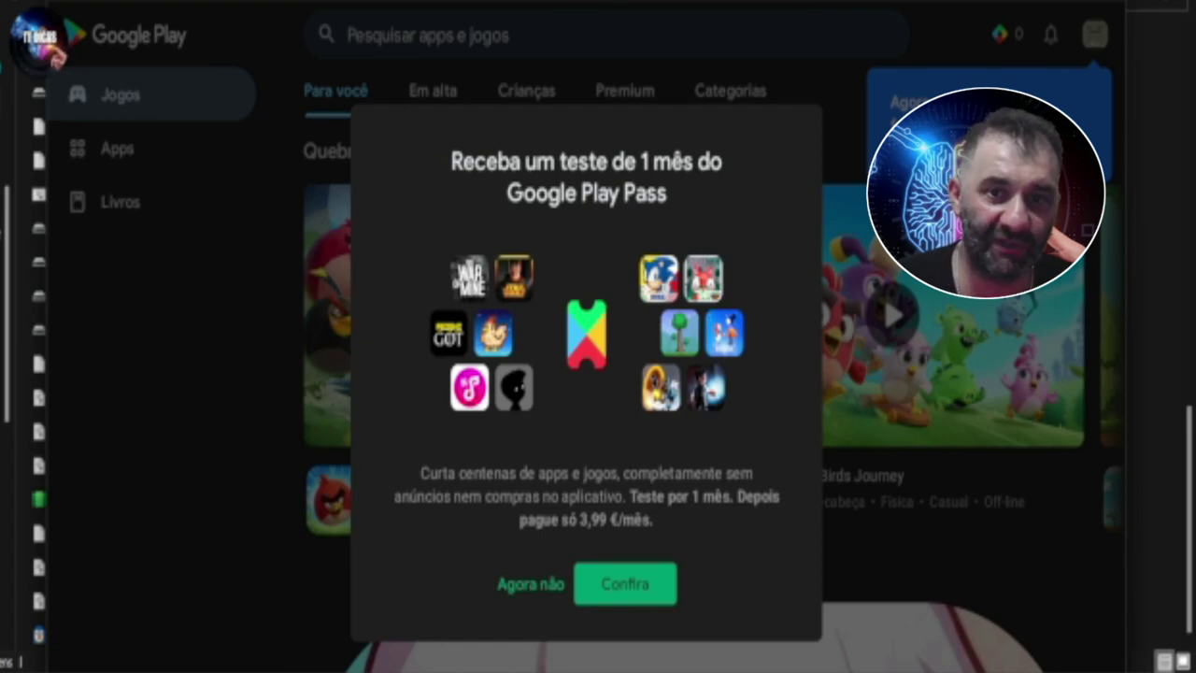
click(530, 584)
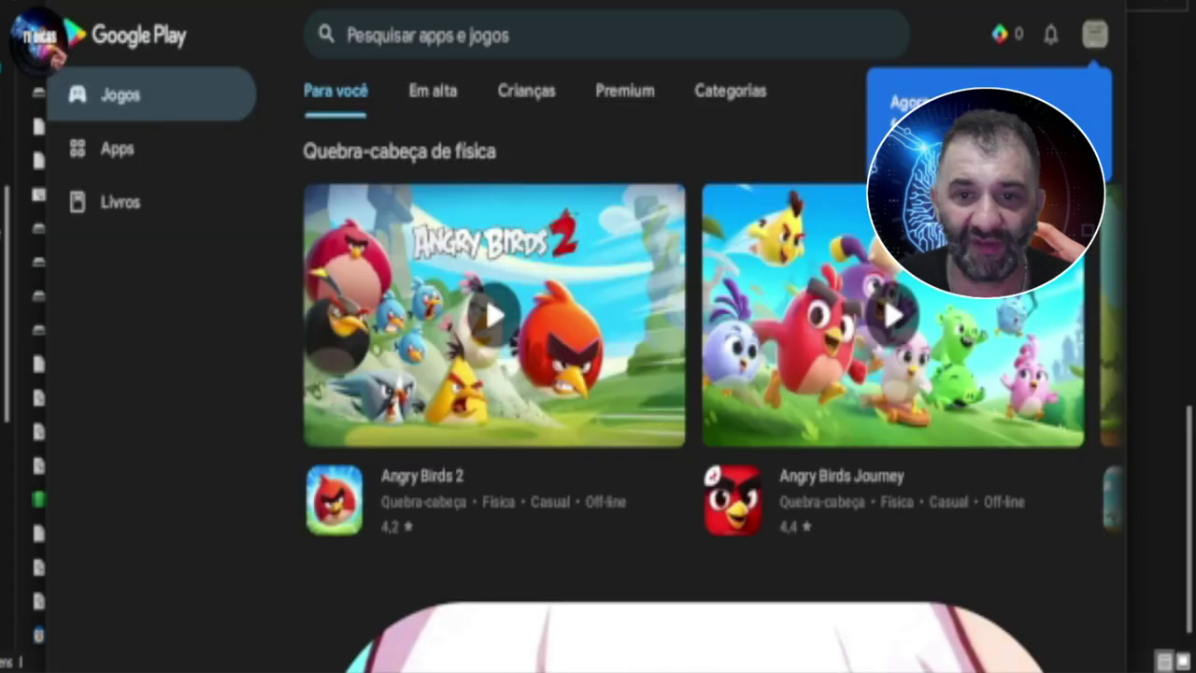
Step: Browse the store's recommendations and its Apps and Jogos sections
scroll(691, 392, down, 10)
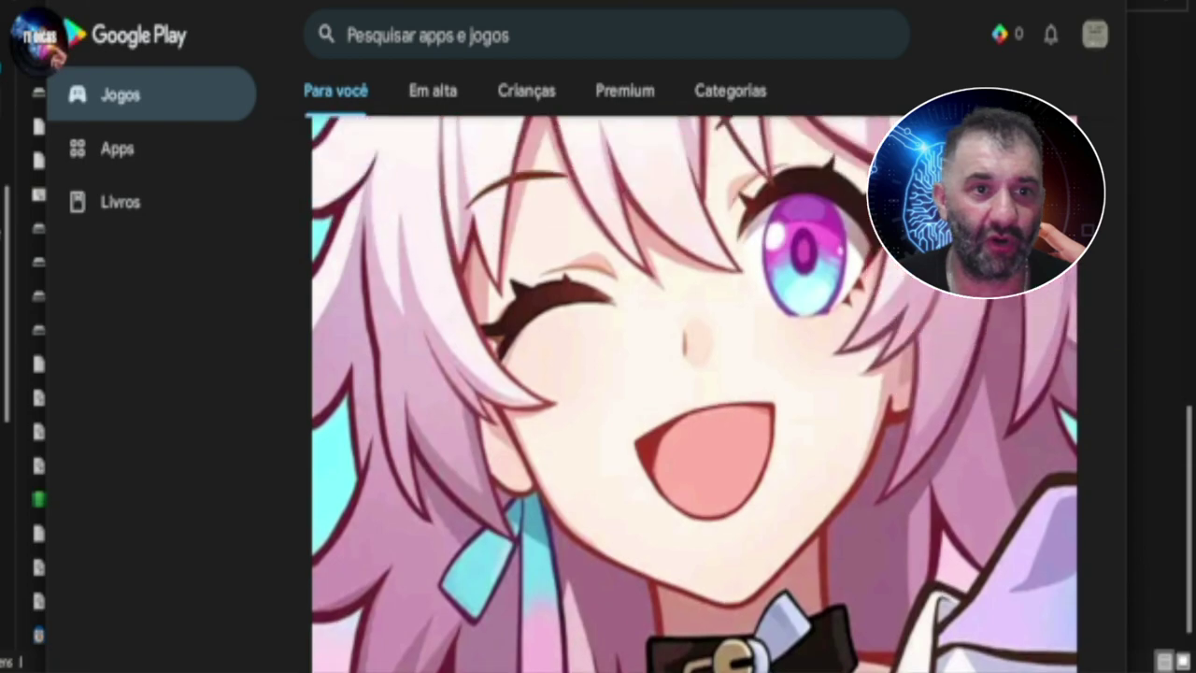
scroll(692, 392, up, 2)
click(117, 149)
click(119, 95)
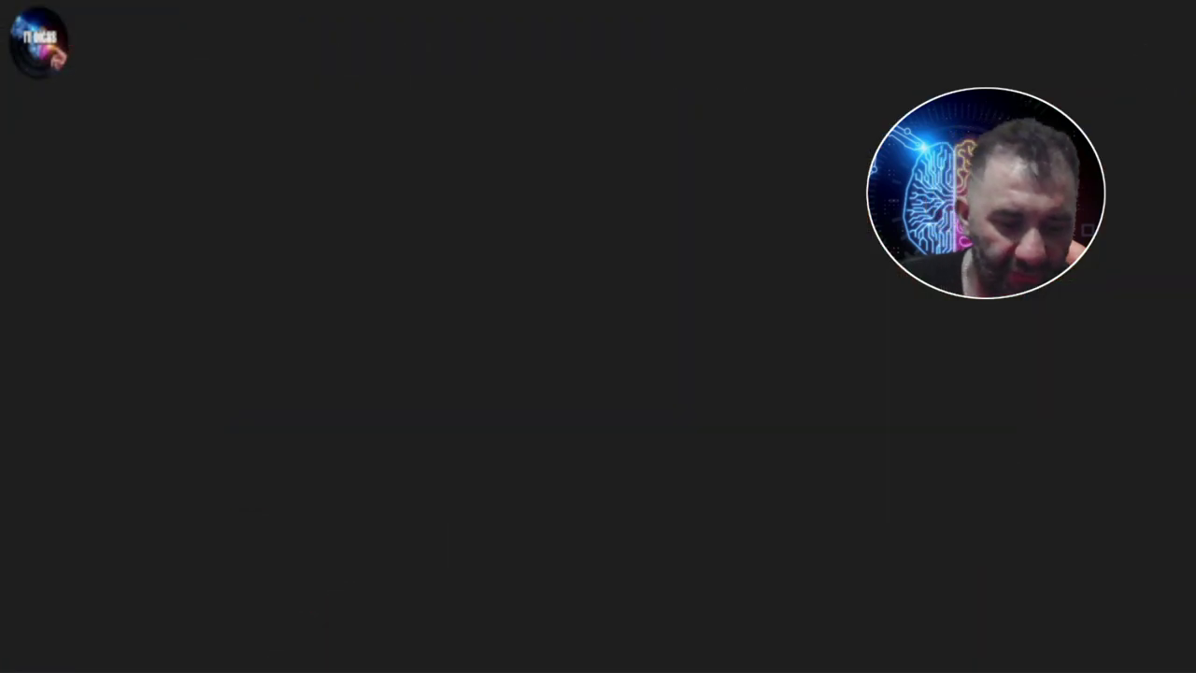
Step: Search the store for "subway surf" and install Subway Surfers by SYBO Games
text(subway)
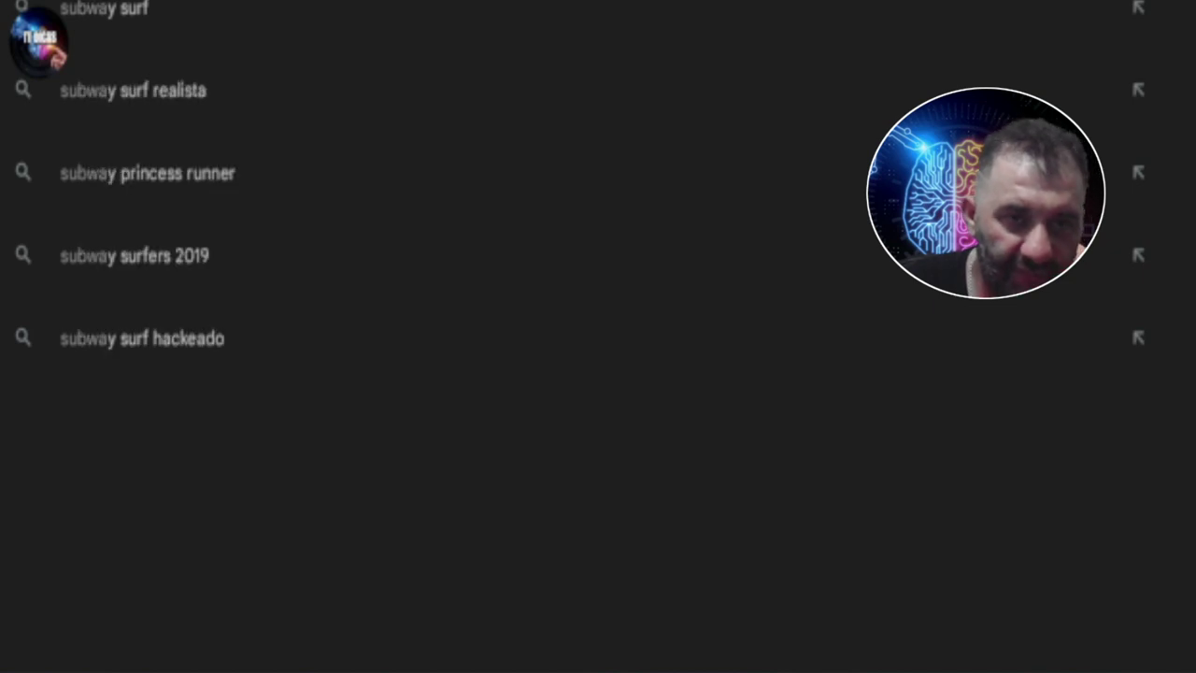
key(Return)
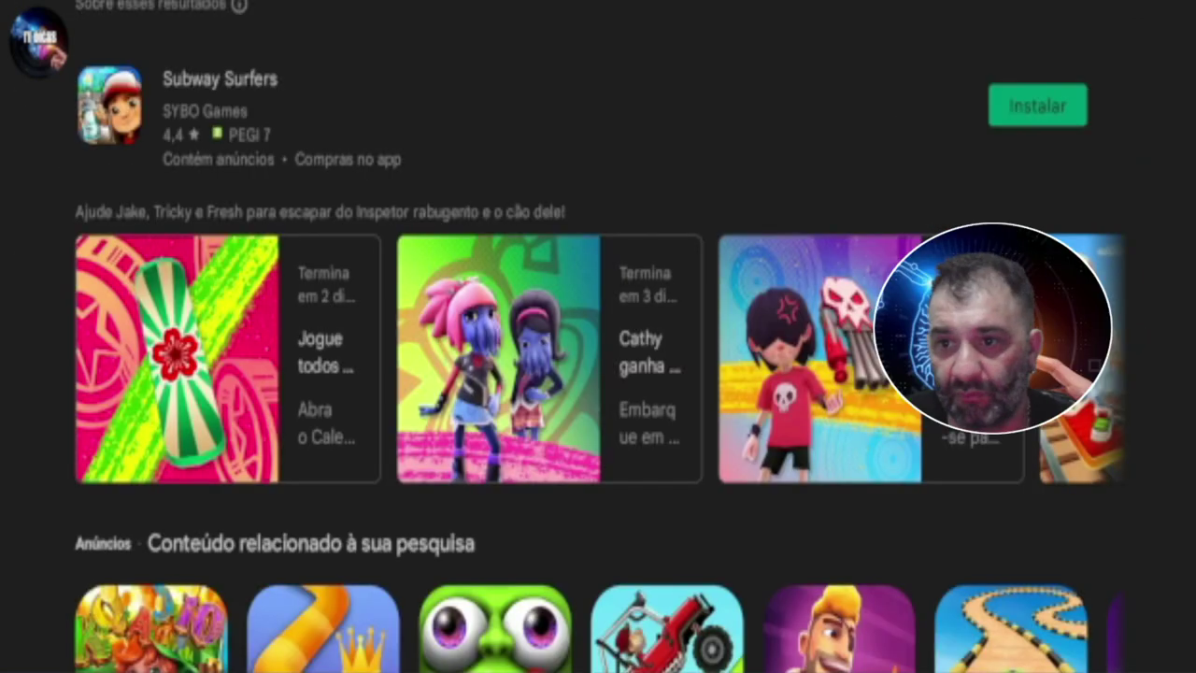
click(1038, 105)
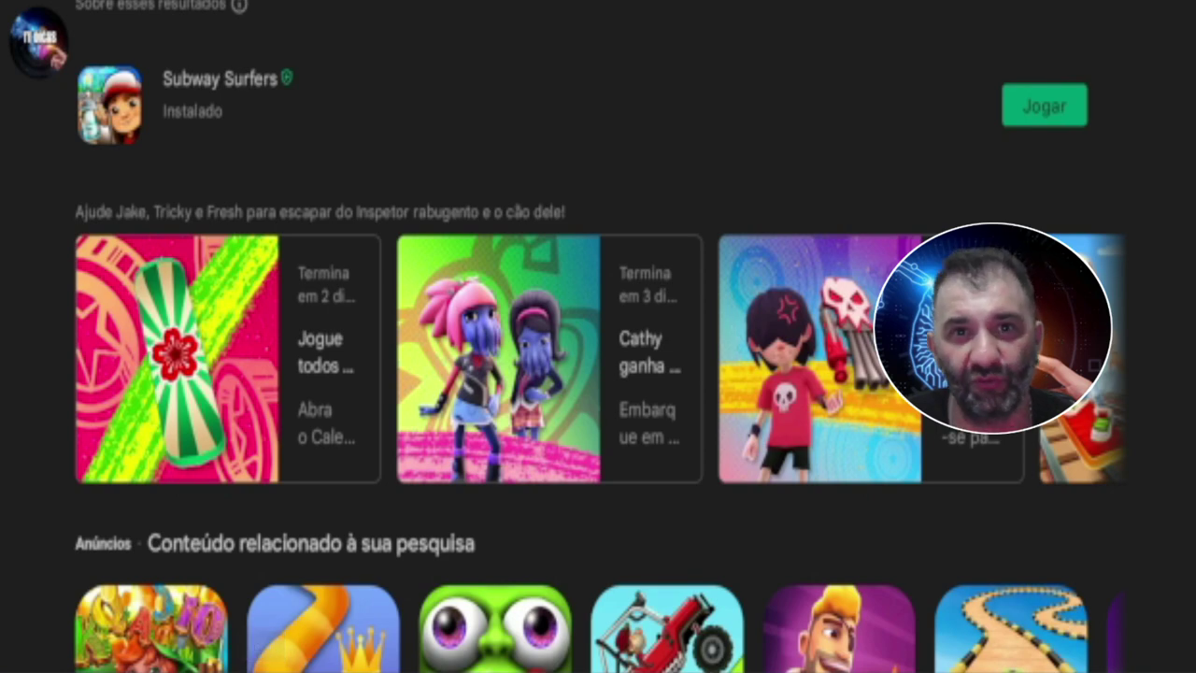
Step: Open the Subsistema Windows para Android app and go to its advanced settings
key(super)
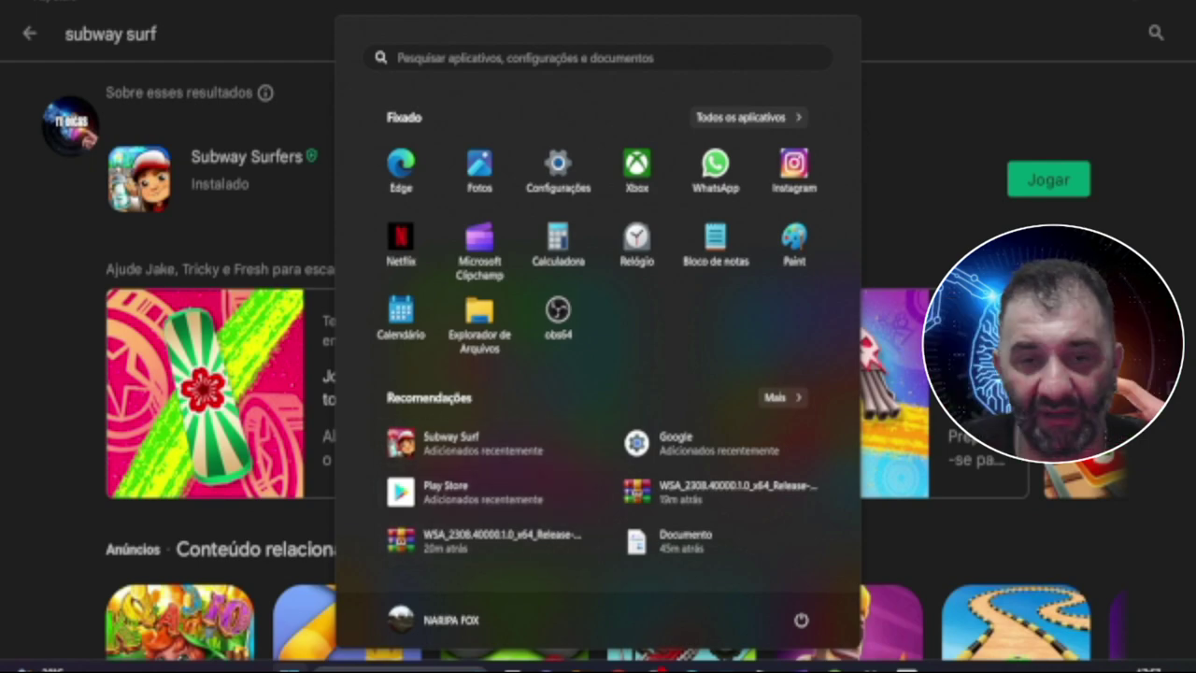
click(782, 398)
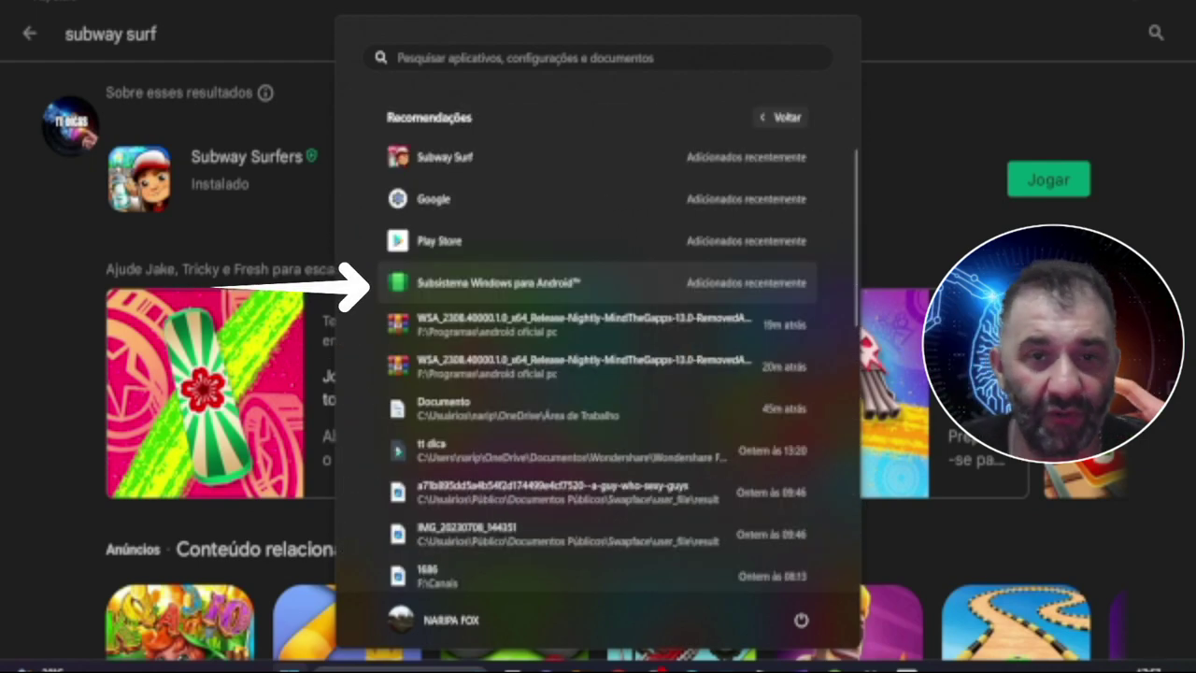
click(498, 282)
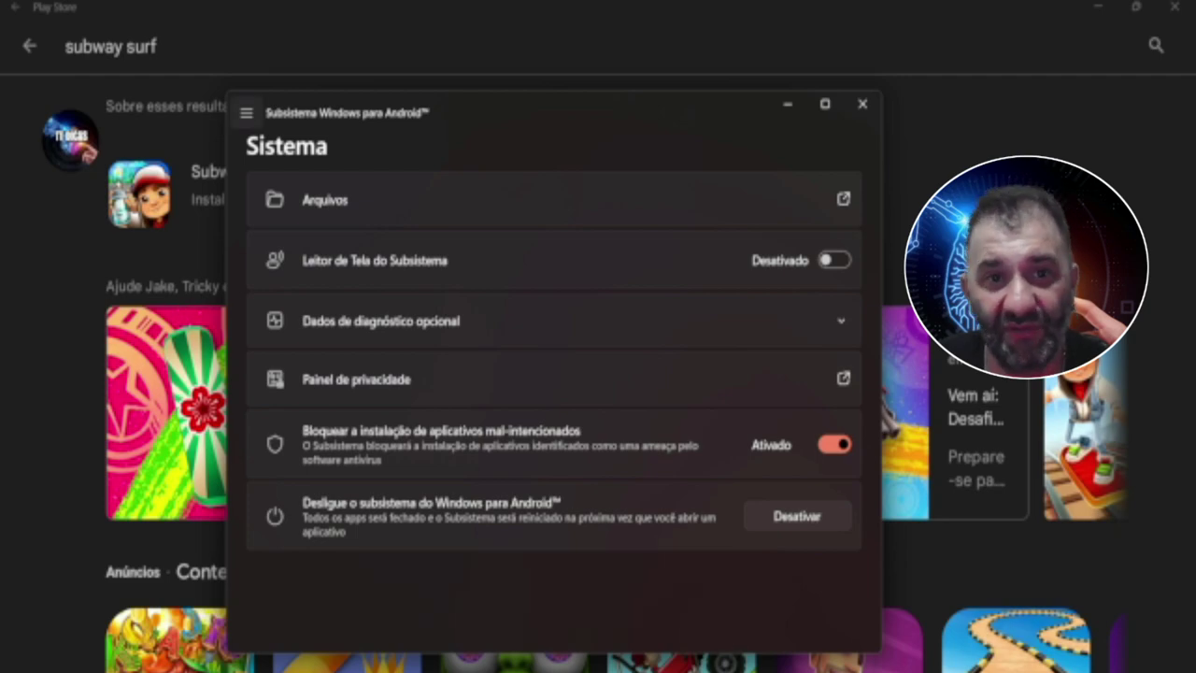
click(246, 112)
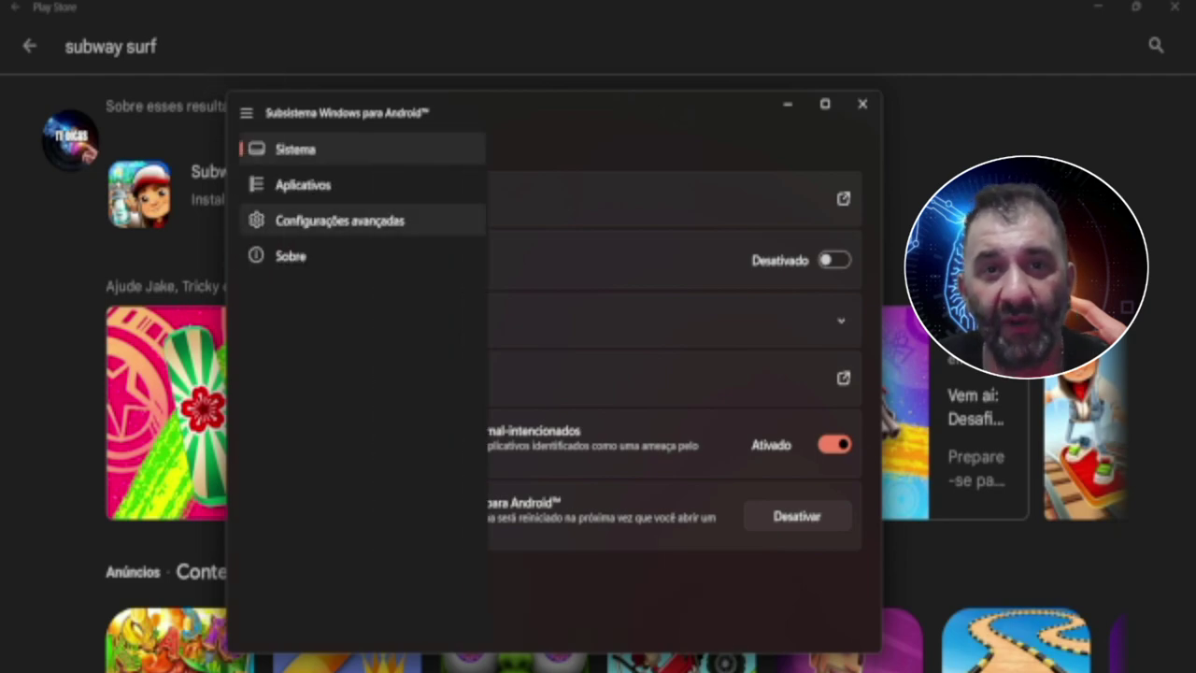
click(339, 220)
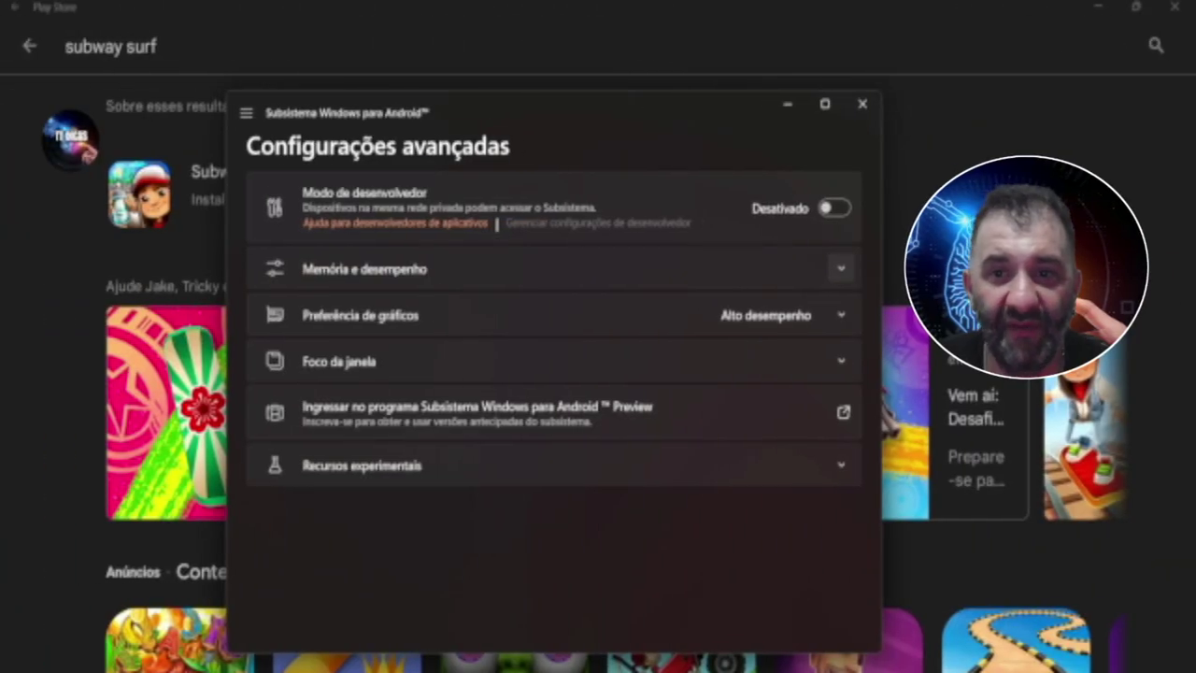
Step: Examine the subsystem's memory and performance options, including the memory allocation choices
click(841, 268)
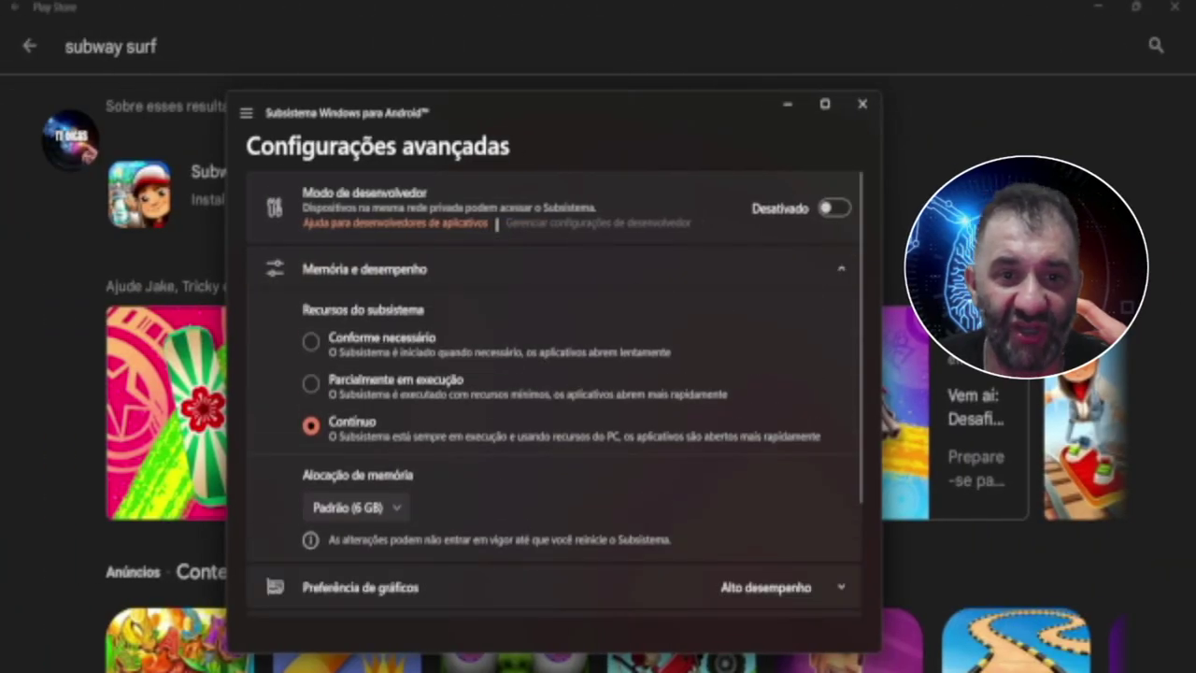
scroll(551, 393, down, 1)
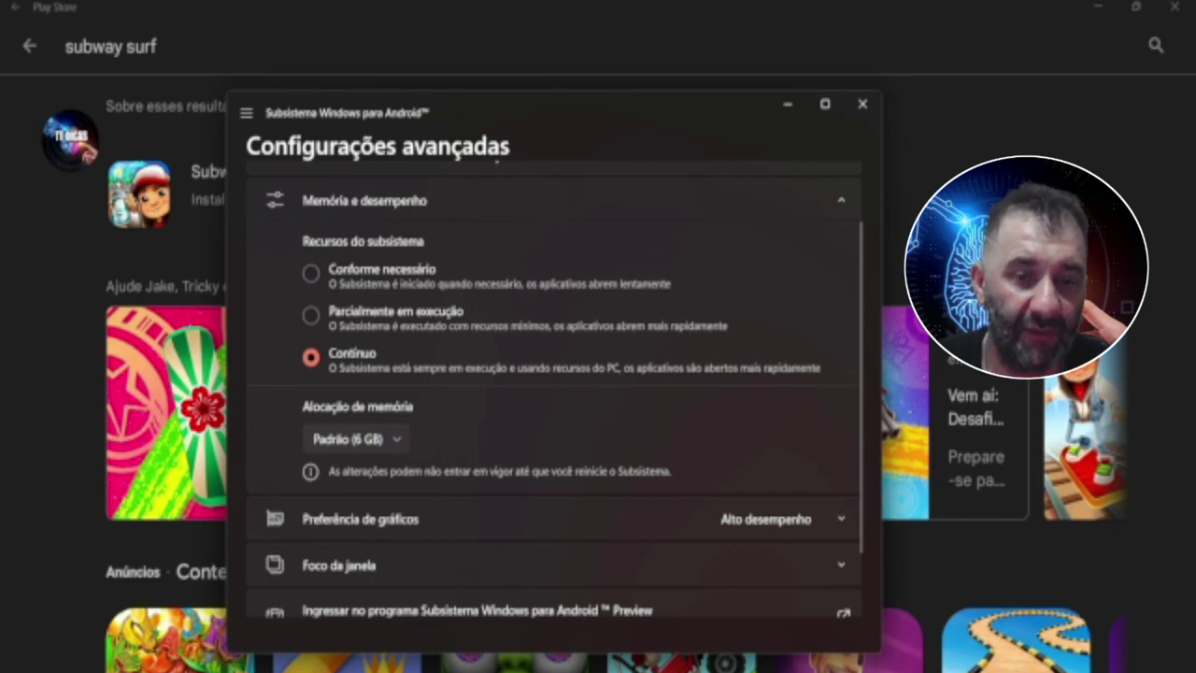
click(355, 438)
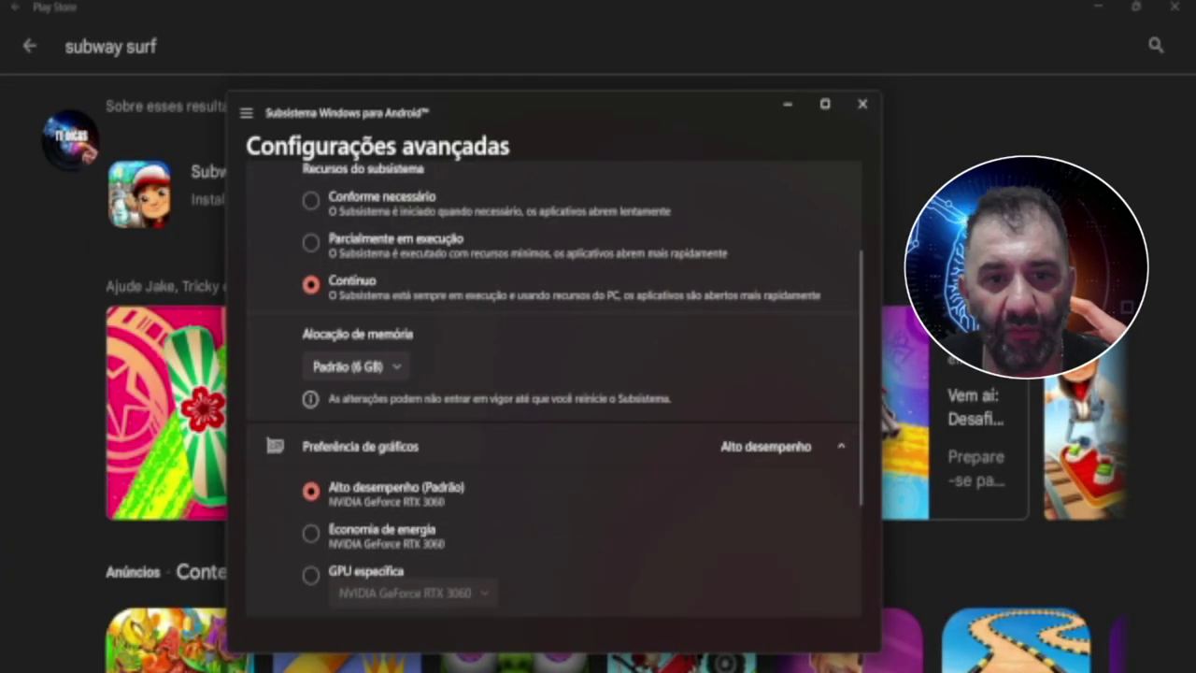
Step: Review the graphics preference options in the subsystem's advanced settings and close the settings window
scroll(553, 388, down, 2)
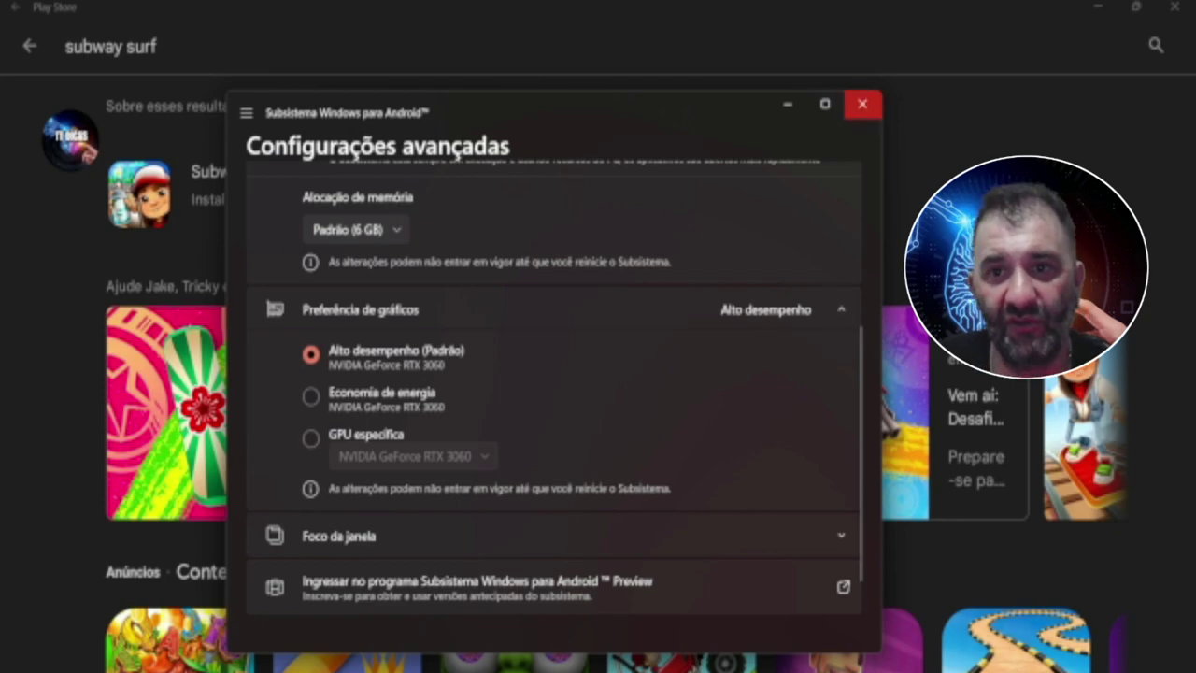
click(862, 103)
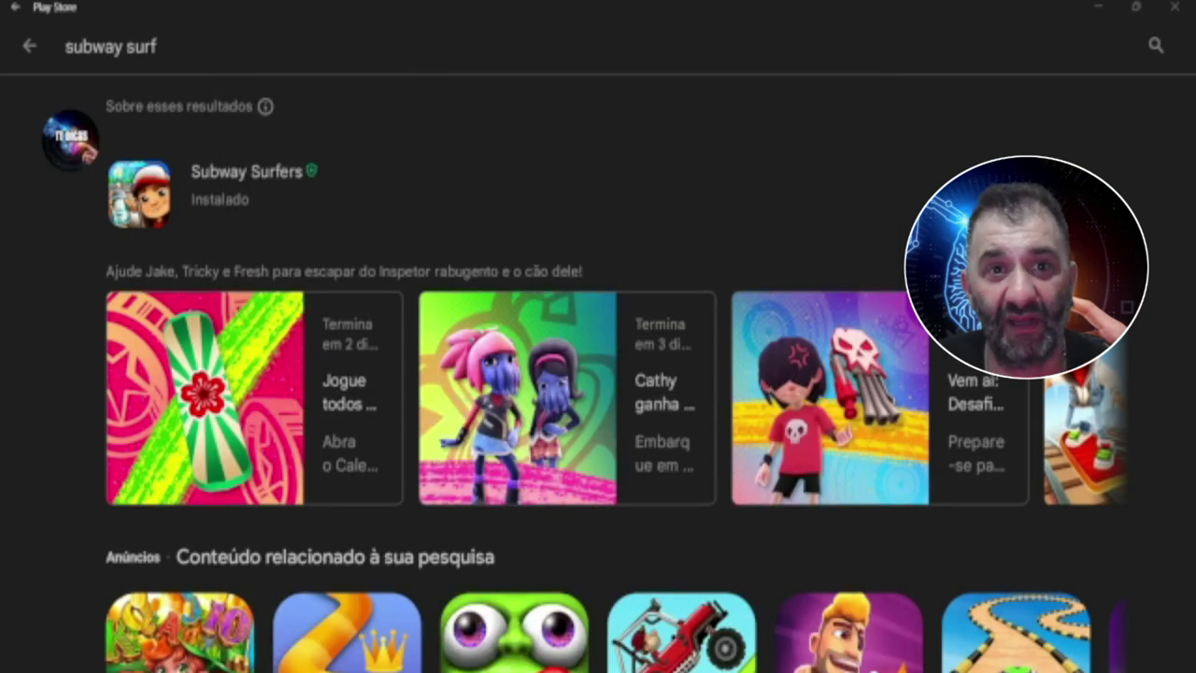
Step: Install Zombie Tsunami from the content related to the search and browse the other suggested apps
scroll(616, 373, down, 5)
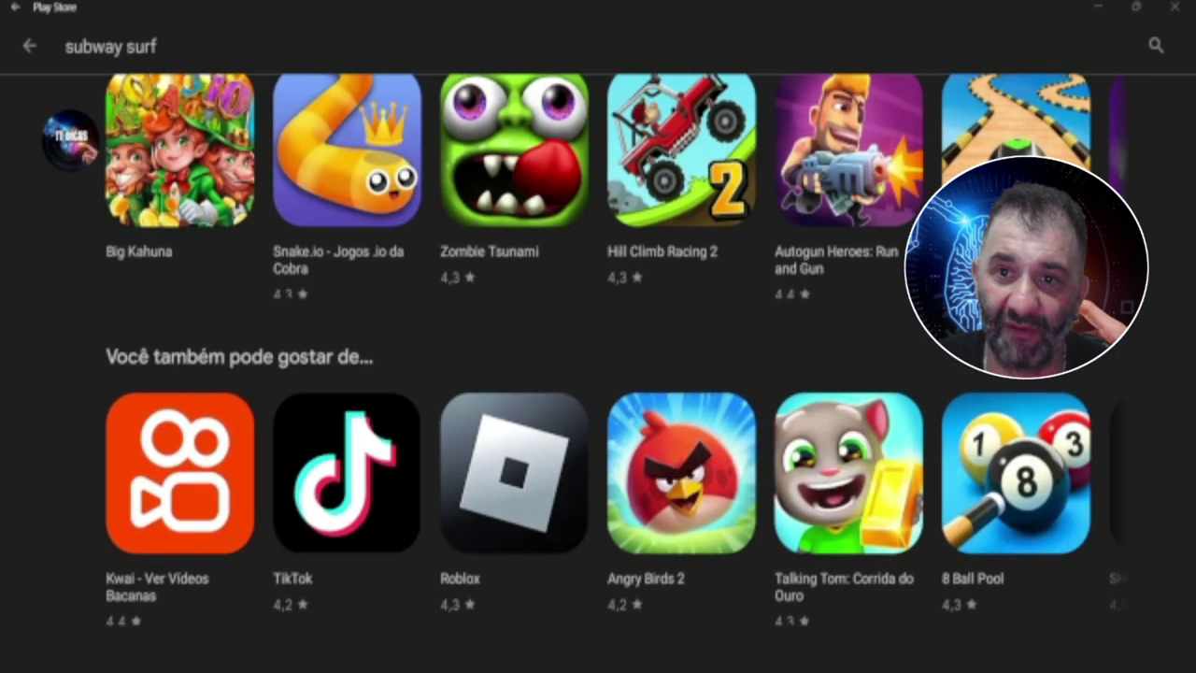
scroll(598, 373, up, 2)
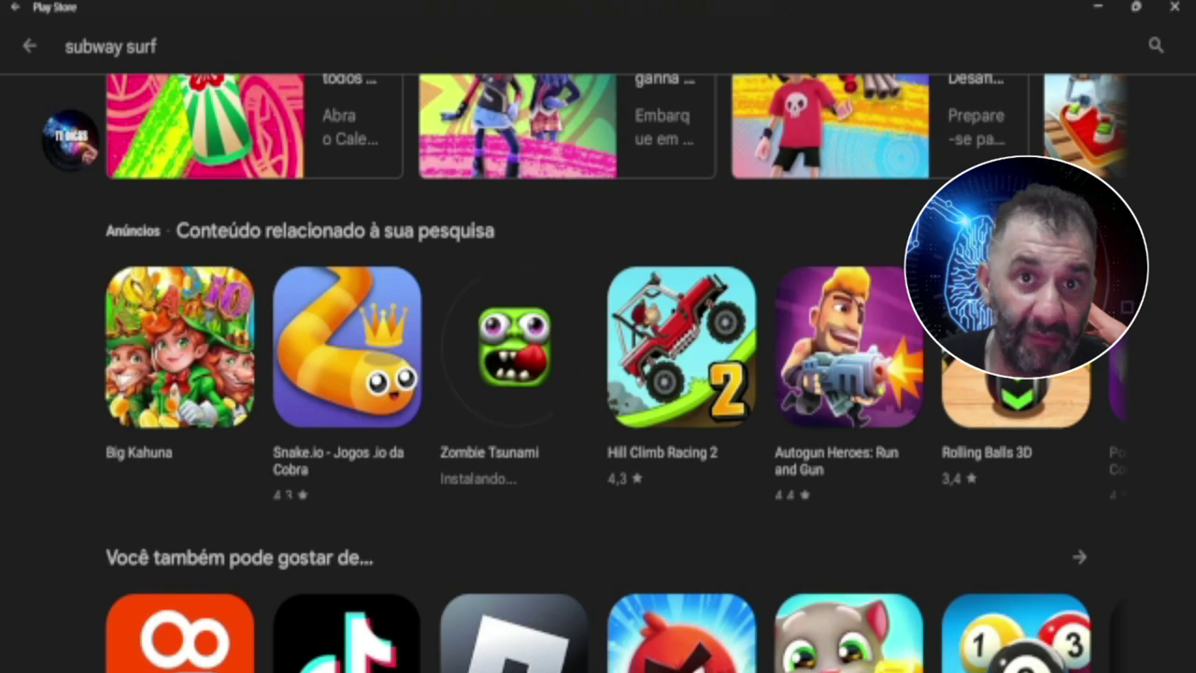
scroll(598, 374, down, 3)
scroll(598, 374, up, 6)
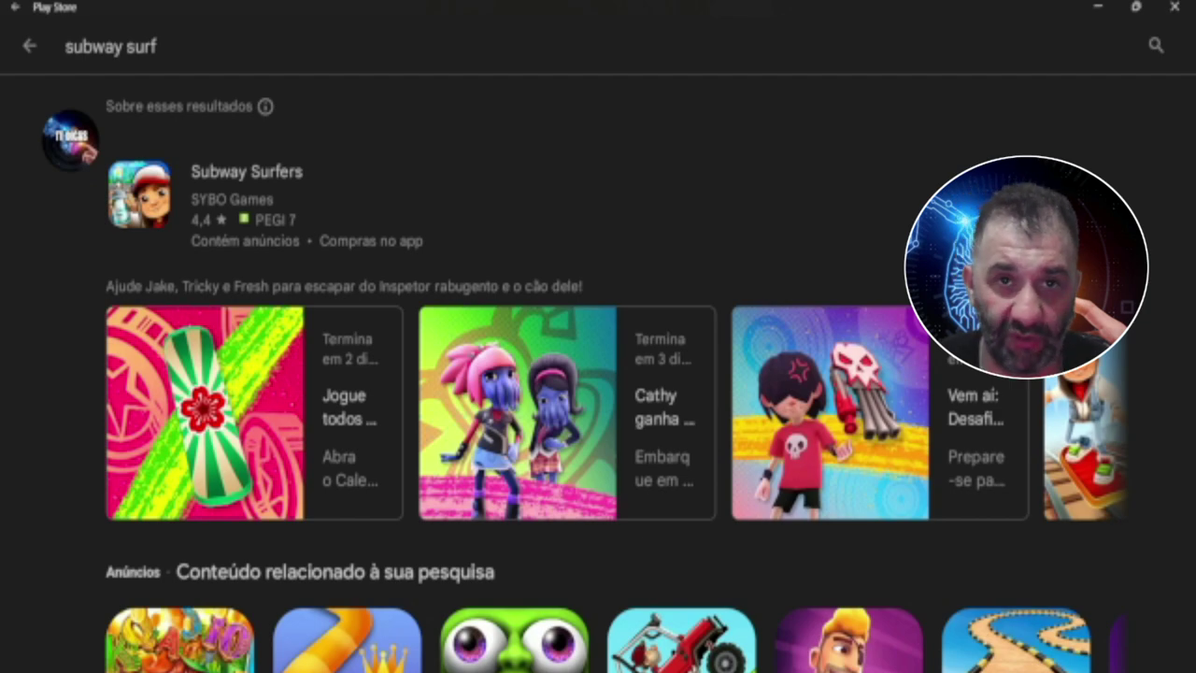
Step: Open the recently added YouTube Android app, look through its home feed and close it
key(super)
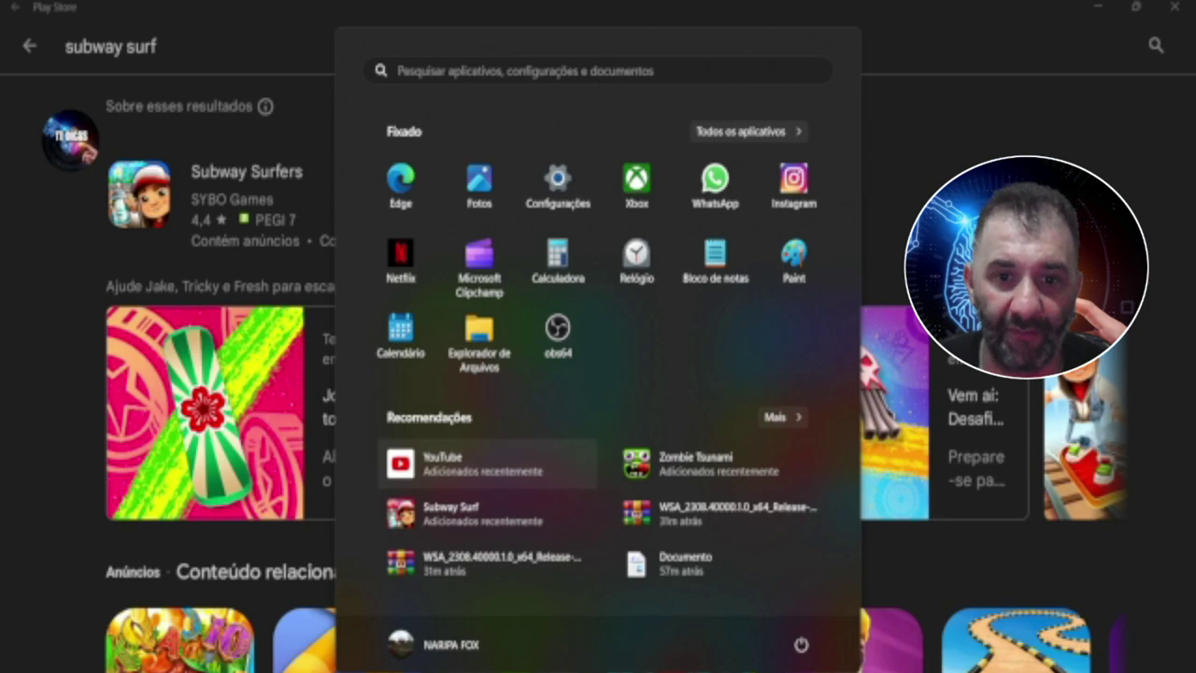
click(444, 464)
scroll(598, 374, up, 2)
scroll(598, 374, down, 4)
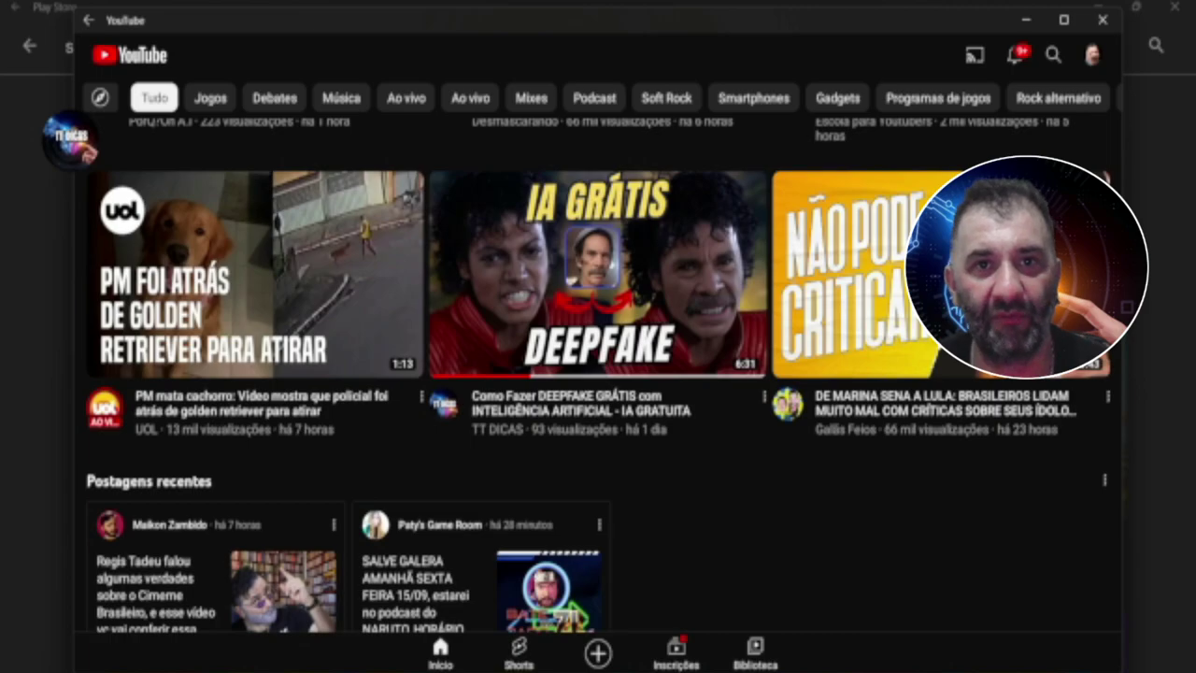
scroll(598, 374, down, 15)
scroll(598, 374, down, 5)
scroll(598, 374, up, 10)
scroll(598, 374, up, 8)
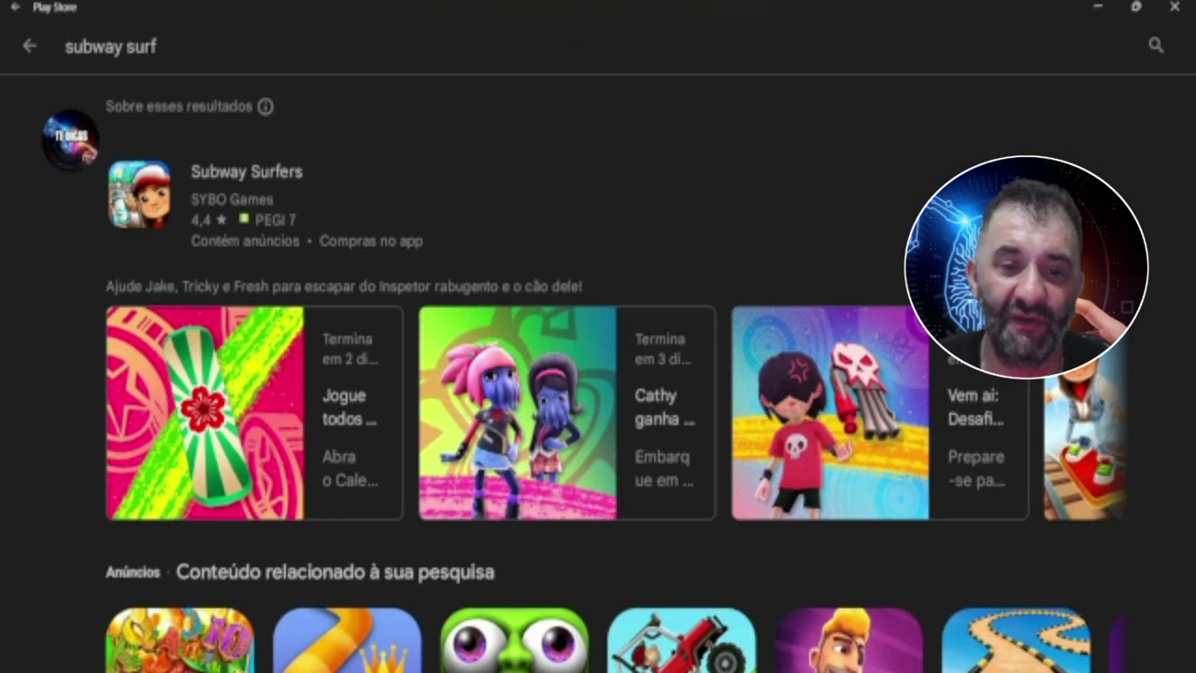
Step: Launch the recently added Subway Surf game, start a run and jump over the barriers on the track
key(super)
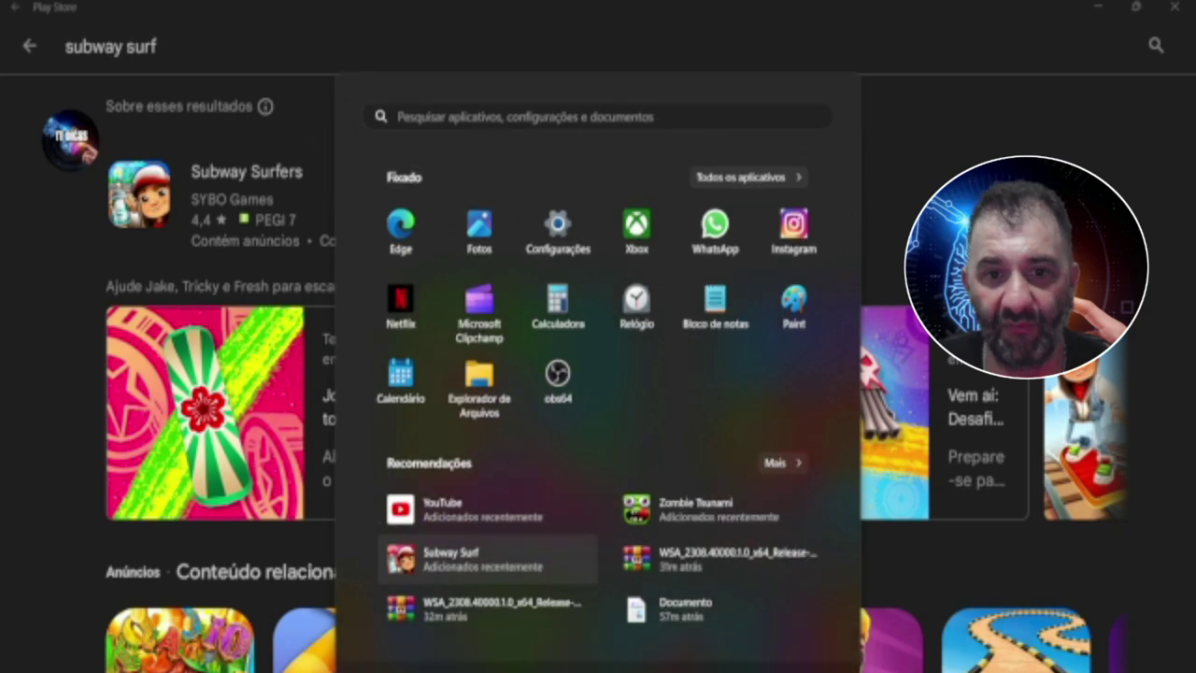
click(486, 513)
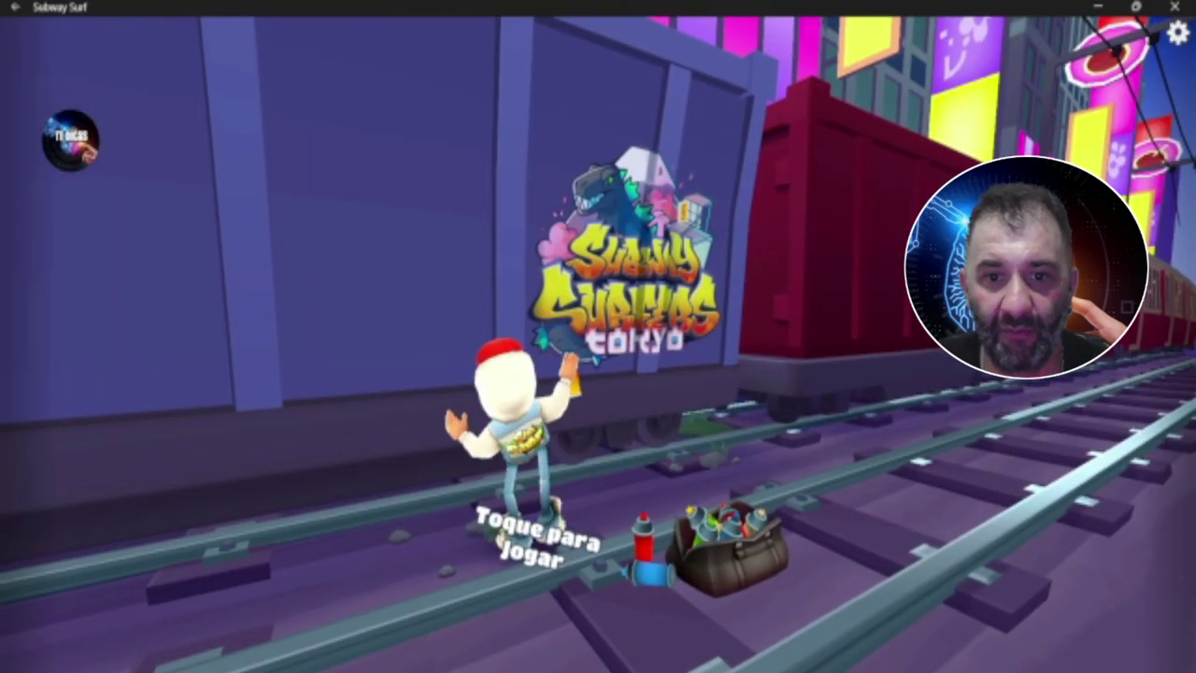
key(space)
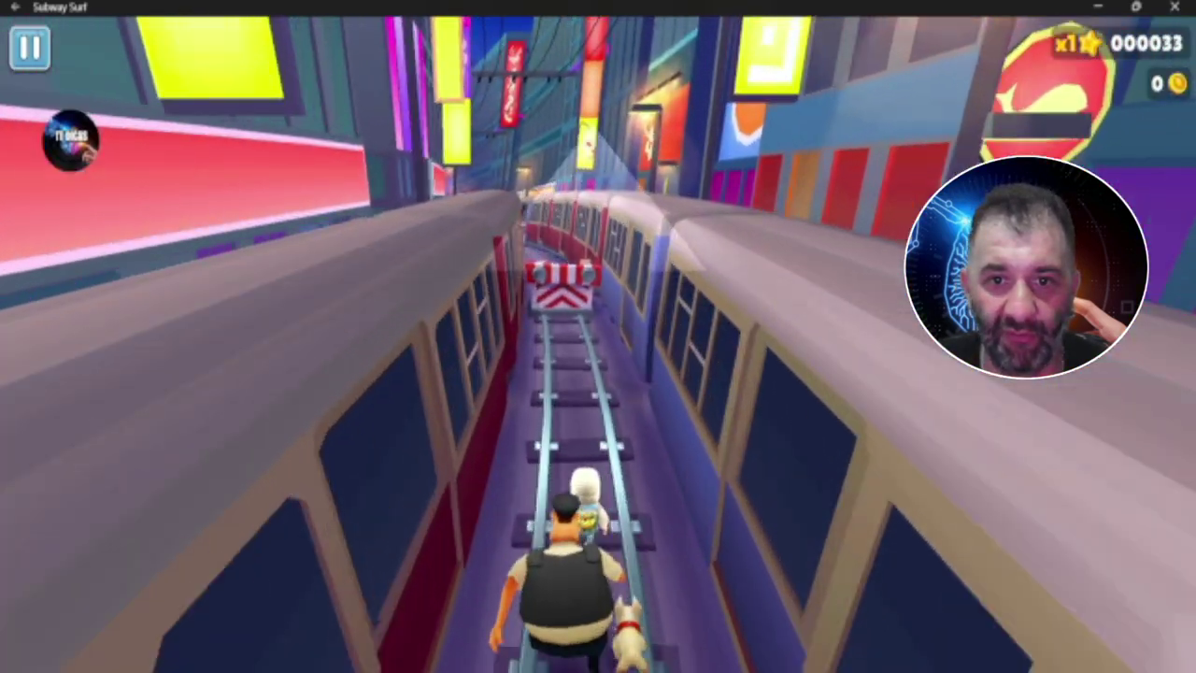
key(Up)
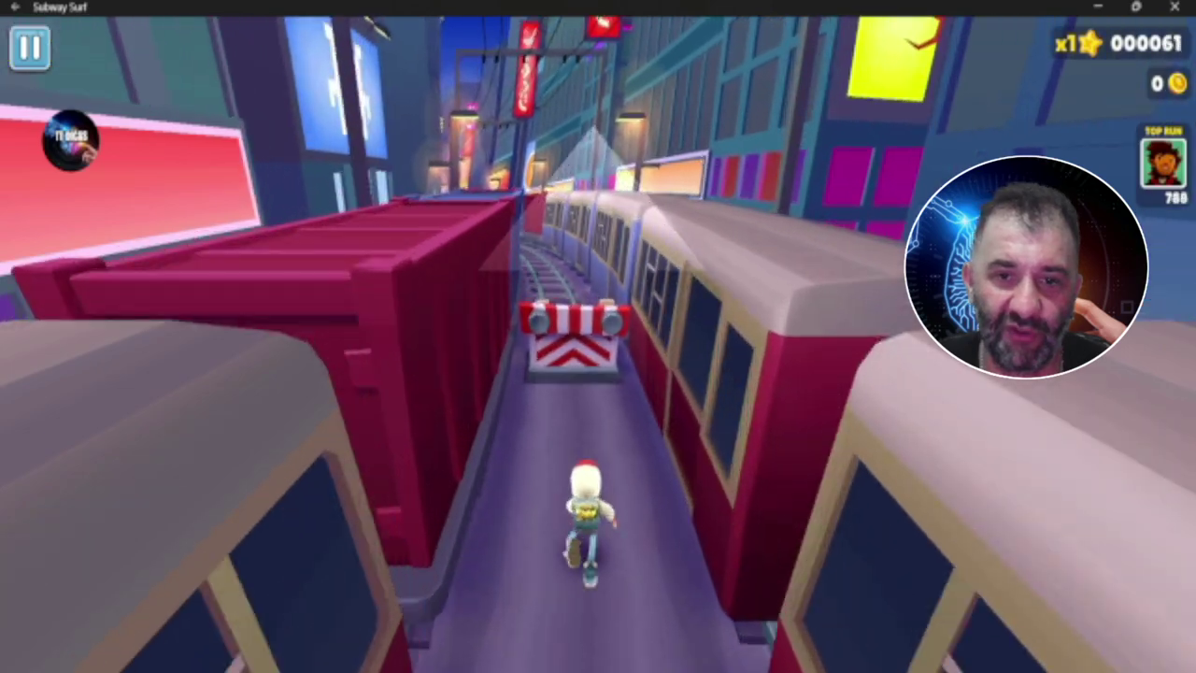
key(Up)
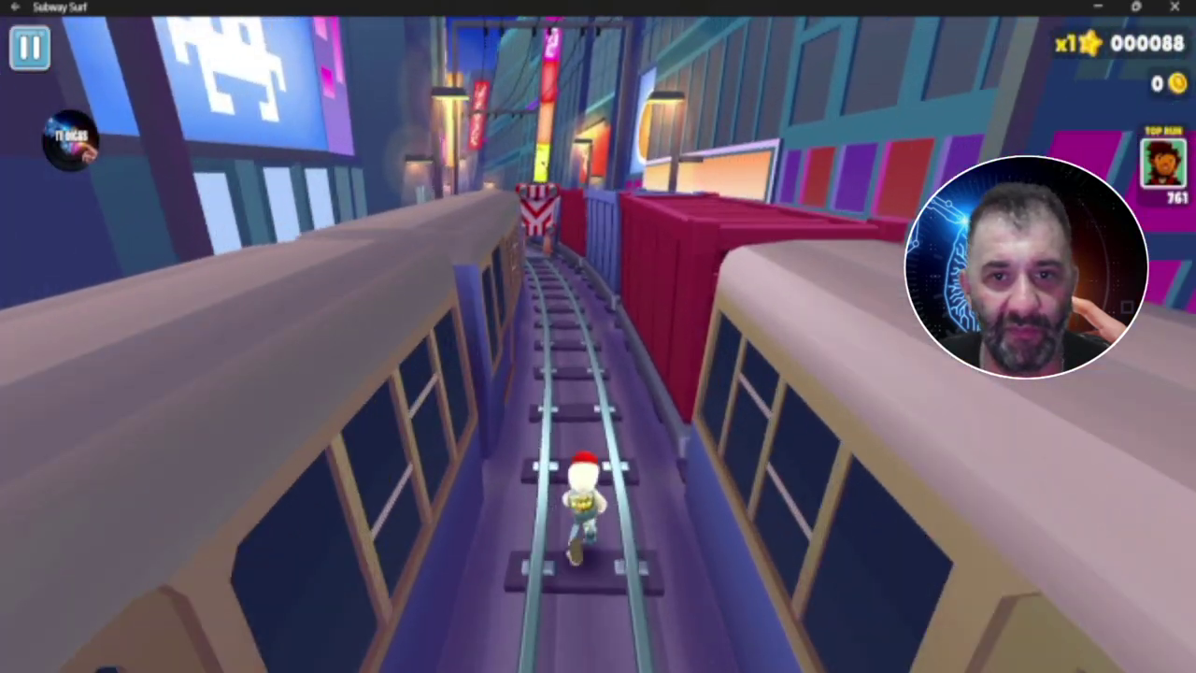